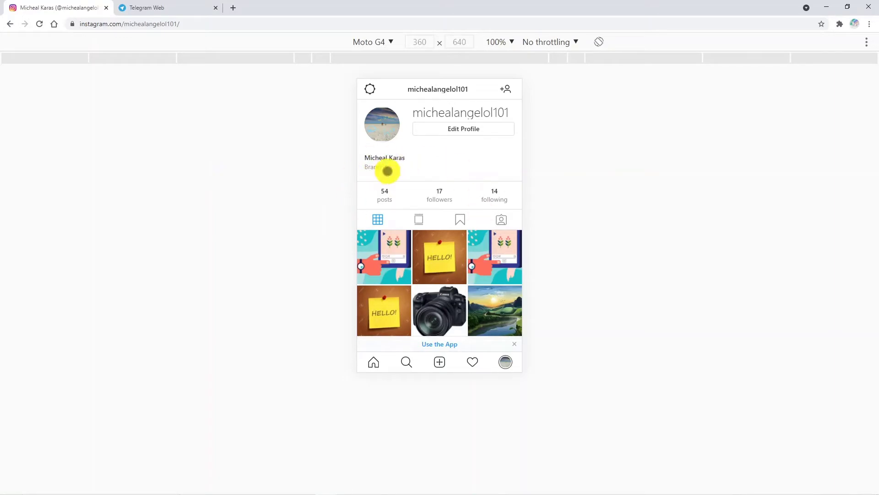
Step: Start a new Instagram post with the blog-post picture, fit the whole image in the frame and continue to the post details
left_click(174, 8)
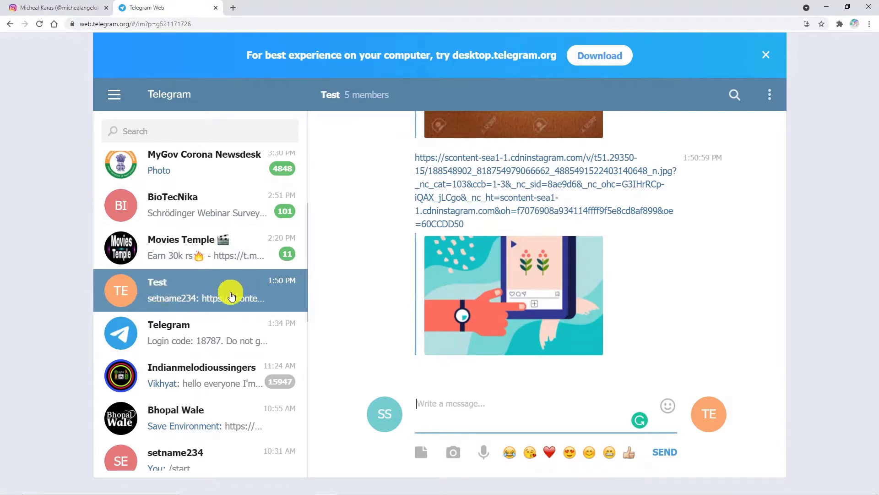
left_click(69, 7)
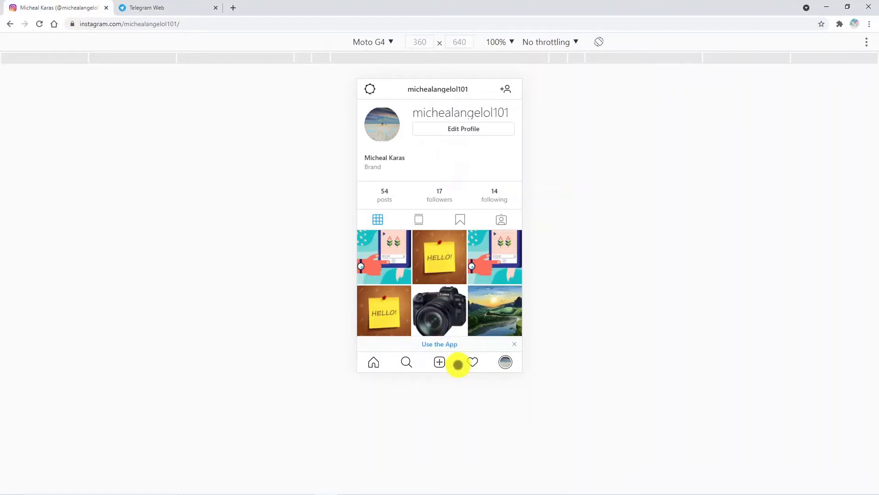
left_click(441, 364)
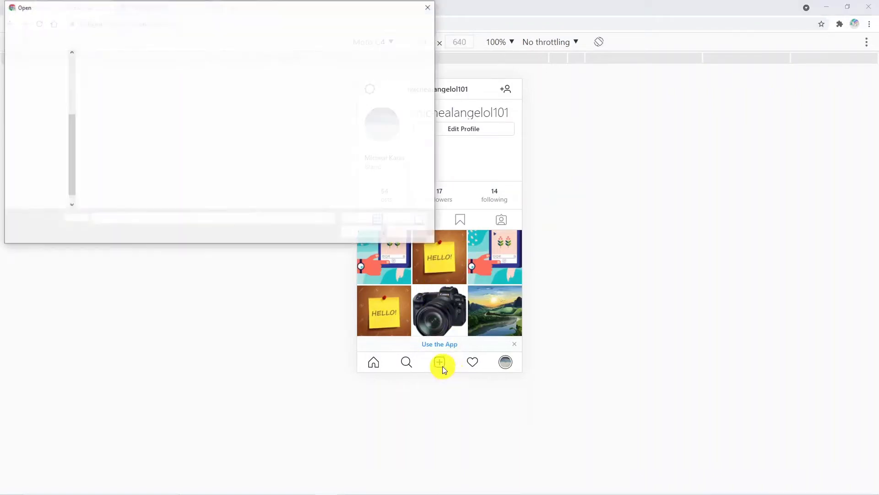
left_click(262, 91)
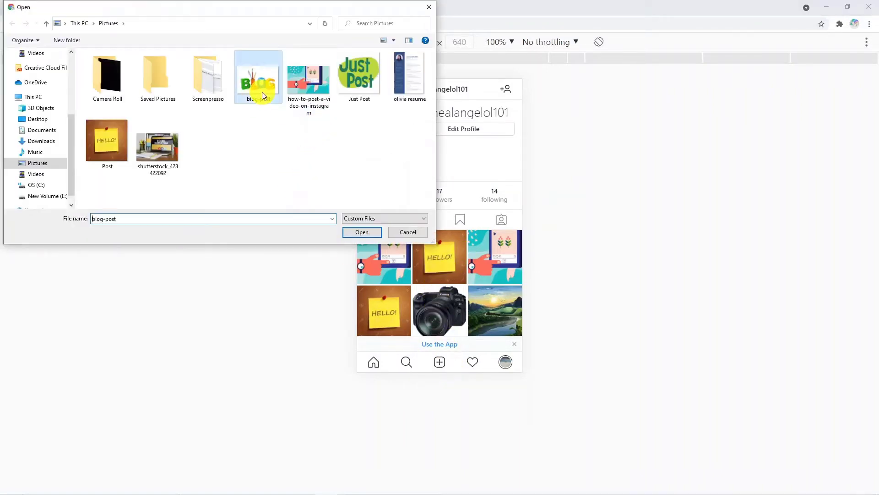
left_click(366, 228)
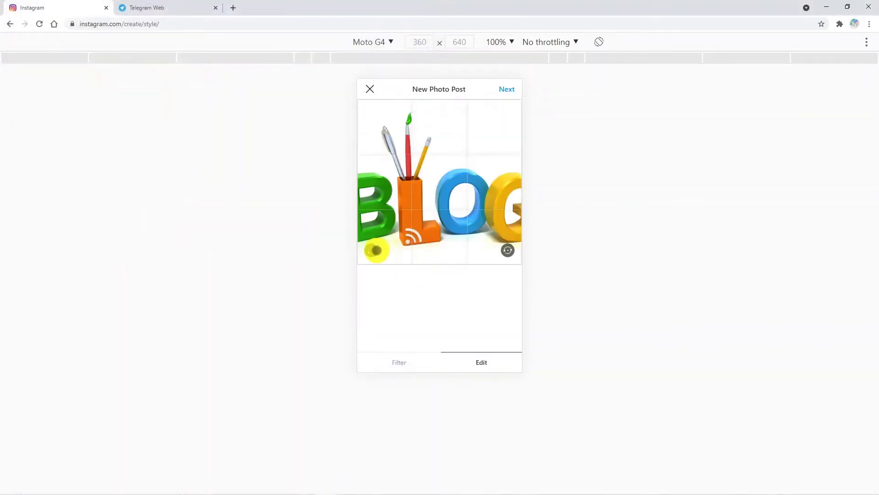
left_click(372, 250)
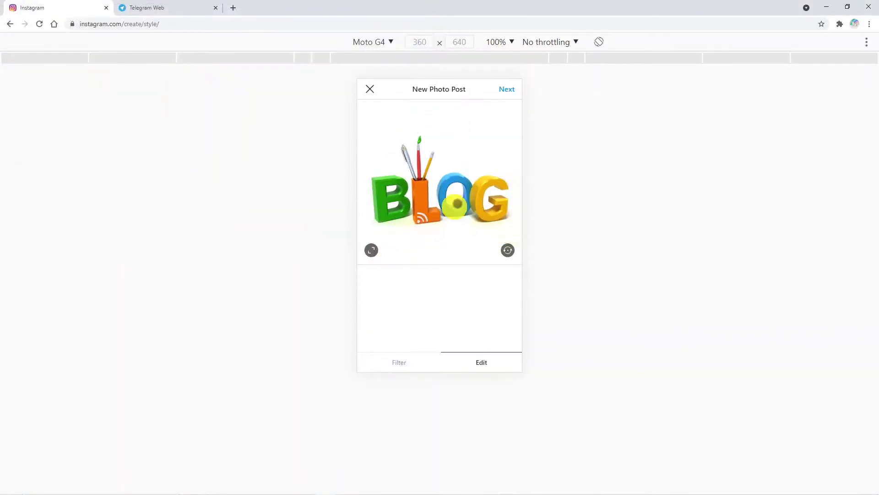
left_click(504, 91)
Step: Caption the new post "blog" and share it
left_click(417, 109)
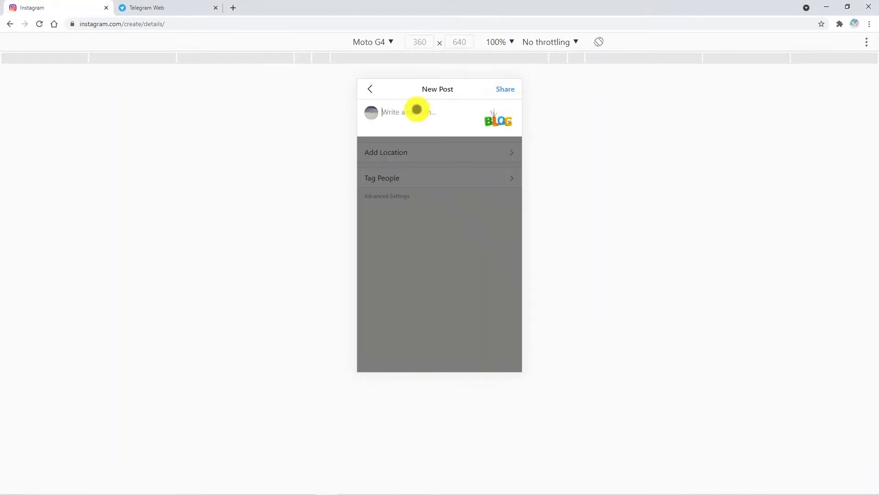
type("blog")
key("BackSpace")
key("BackSpace")
key("BackSpace")
type("log")
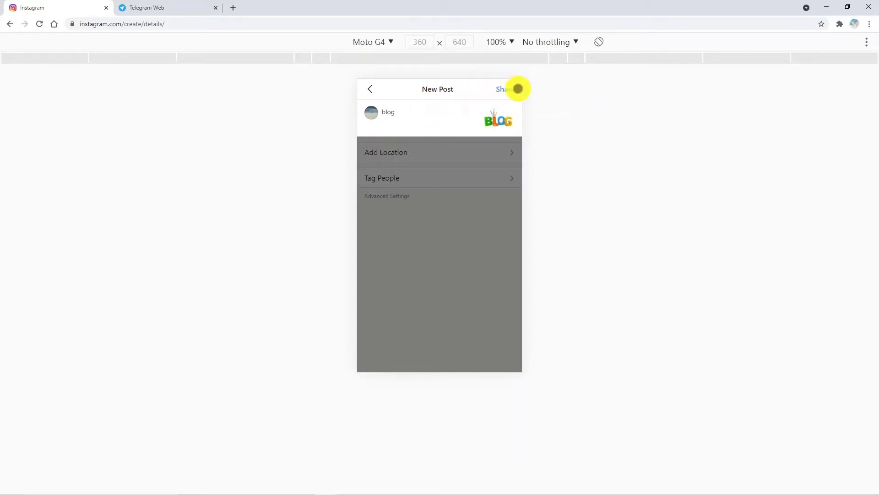
left_click(518, 88)
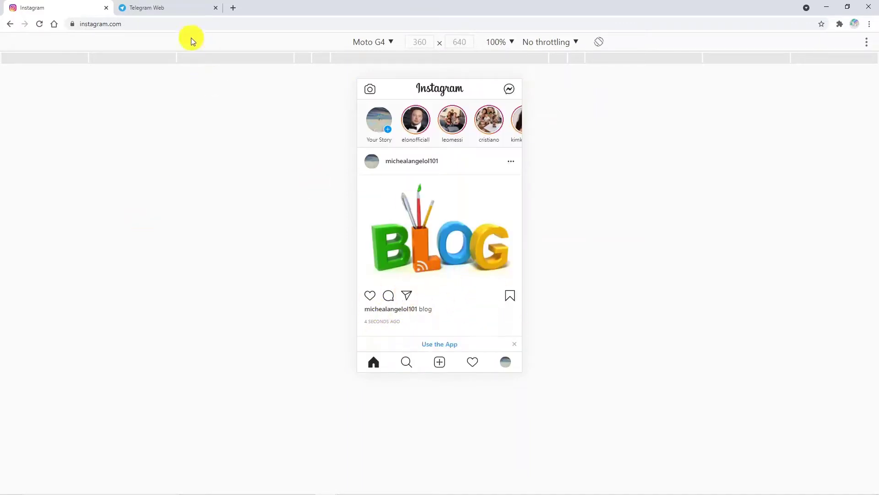
Step: Switch to Telegram Web and check the newest messages in the Test group for the shared Instagram post
left_click(156, 8)
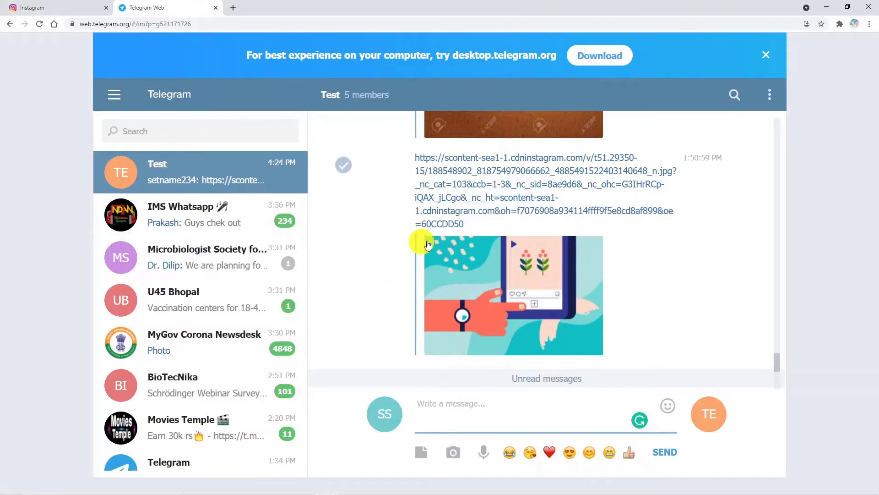
scroll(490, 227, "down", 4)
scroll(490, 227, "down", 2)
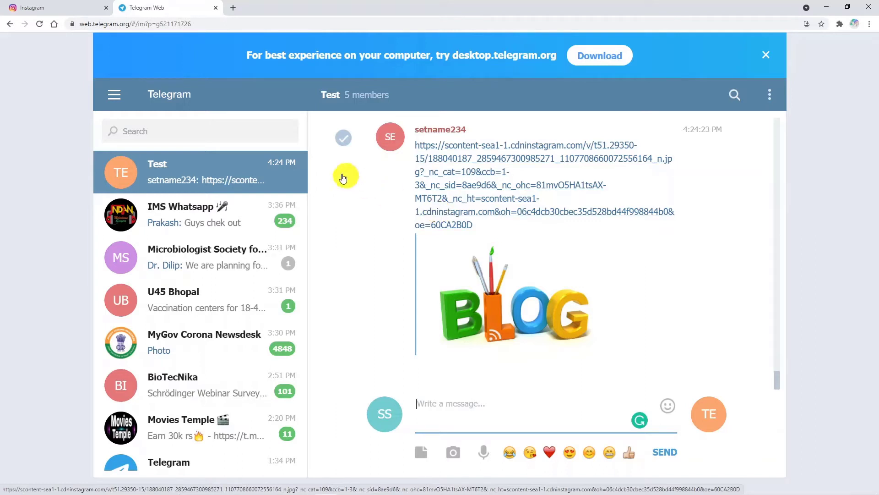
Step: Open pabbly.com in a new browser tab
left_click(230, 10)
left_click(223, 21)
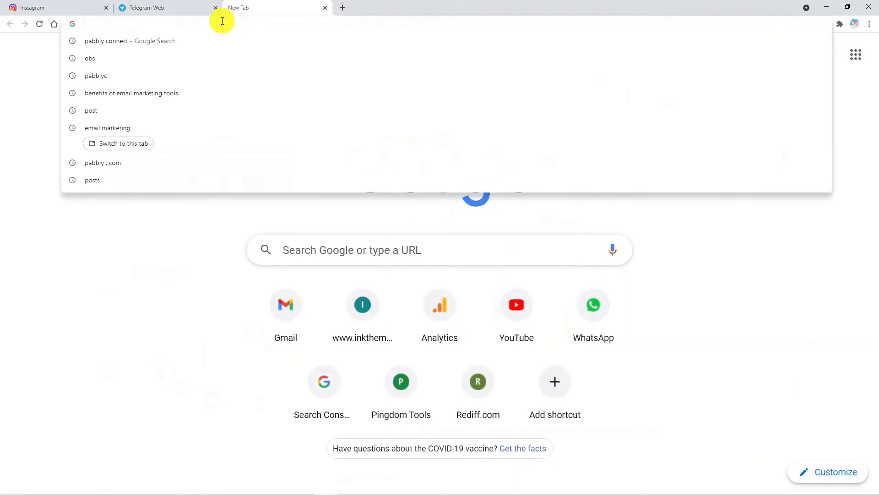
type("pa")
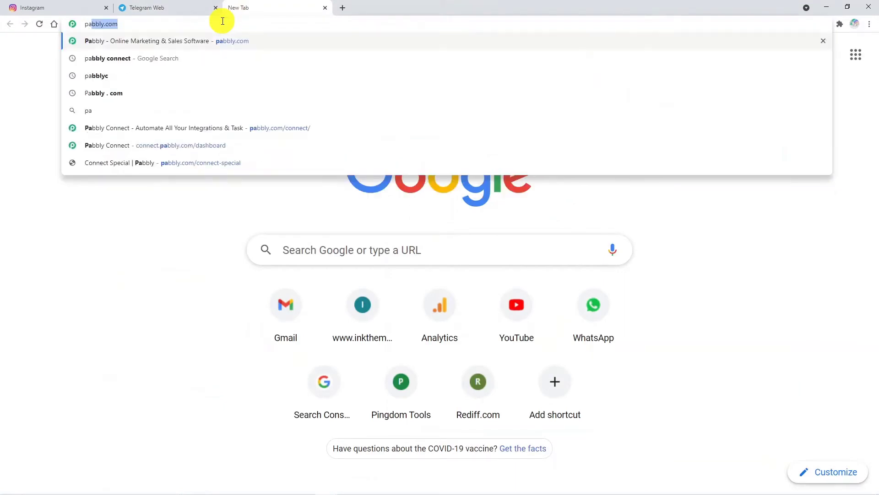
type("bbly.com")
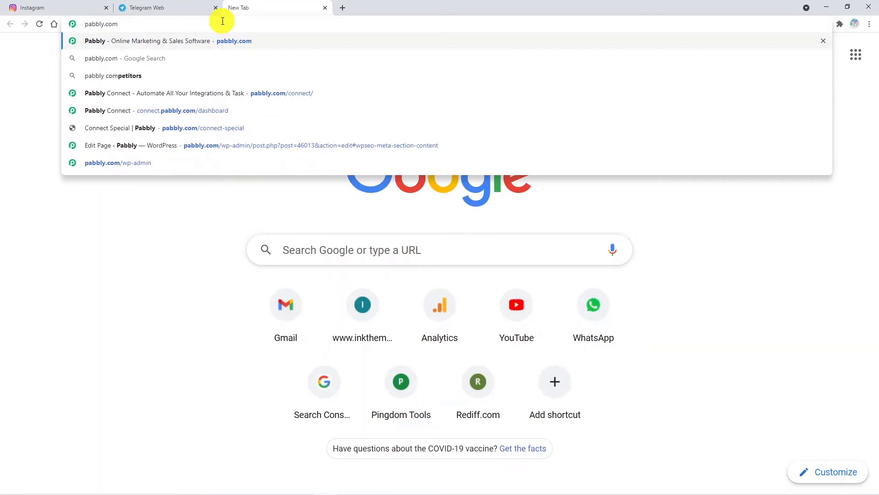
key("Return")
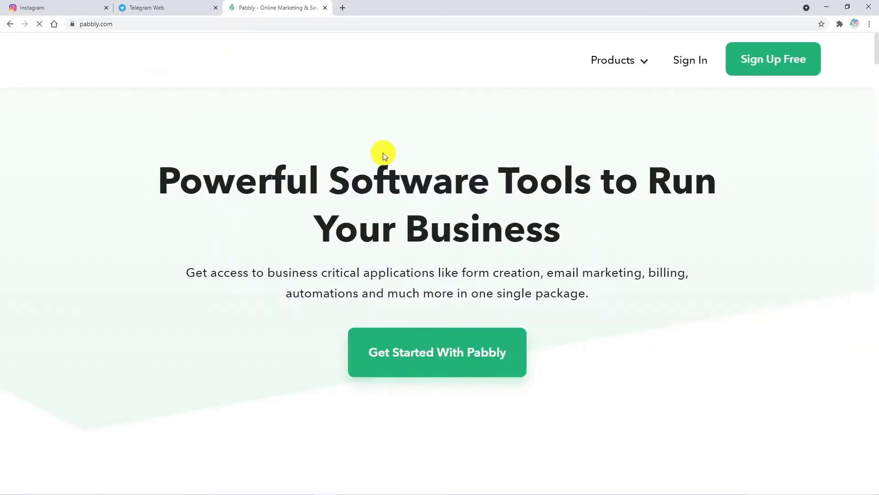
Step: Go to the Pabbly Connect product page, sign in and access the Connect application's dashboard
mouse_move(620, 63)
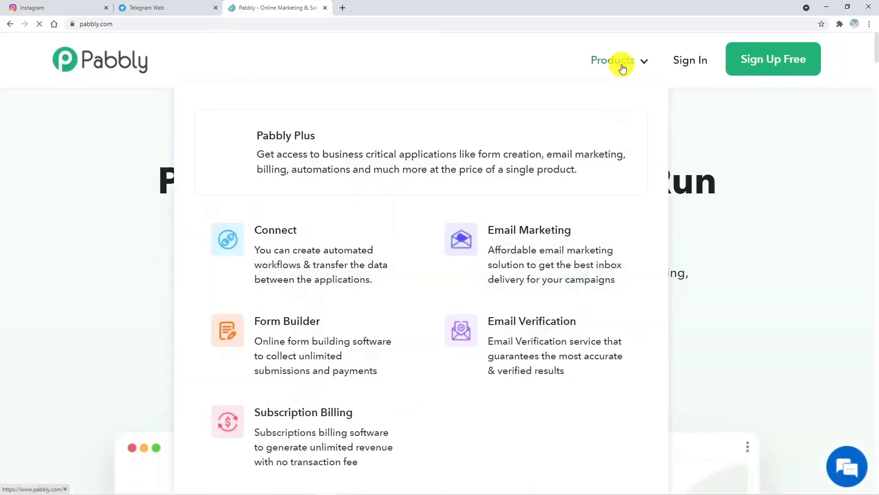
left_click(362, 254)
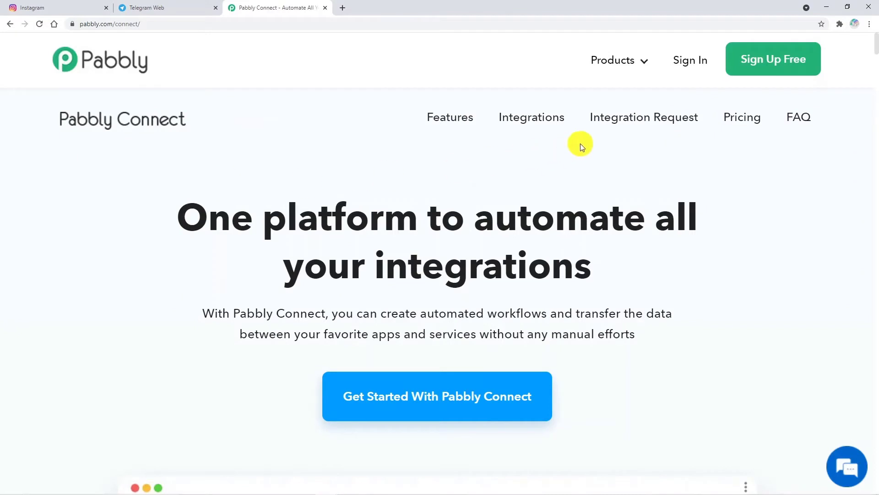
left_click(691, 61)
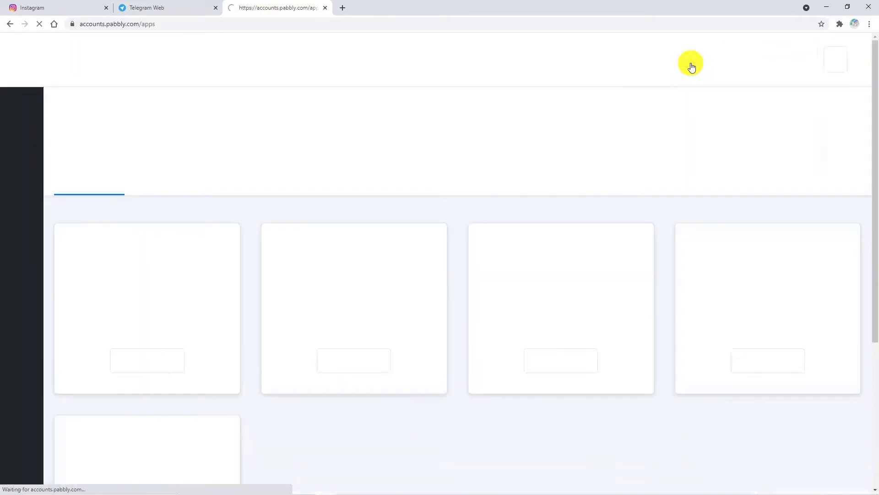
scroll(432, 150, "down", 5)
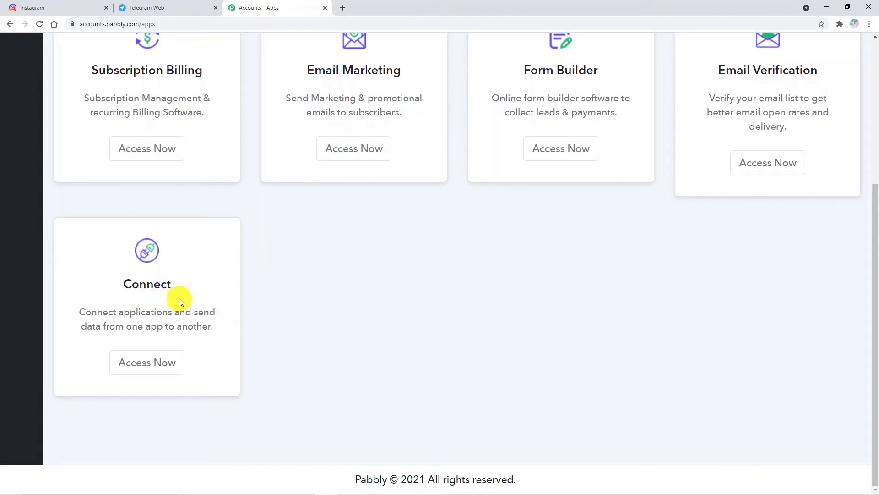
left_click(156, 361)
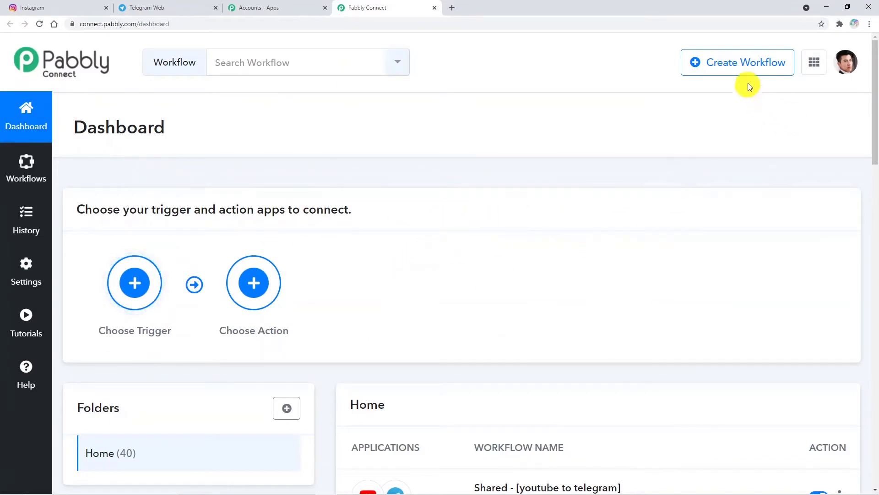
Step: Create a new workflow named "Instagram to Telegram"
left_click(748, 69)
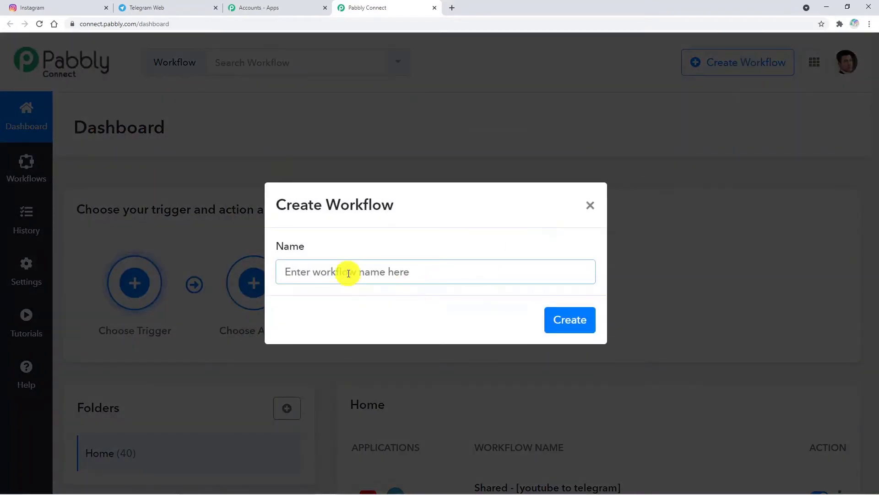
type("In")
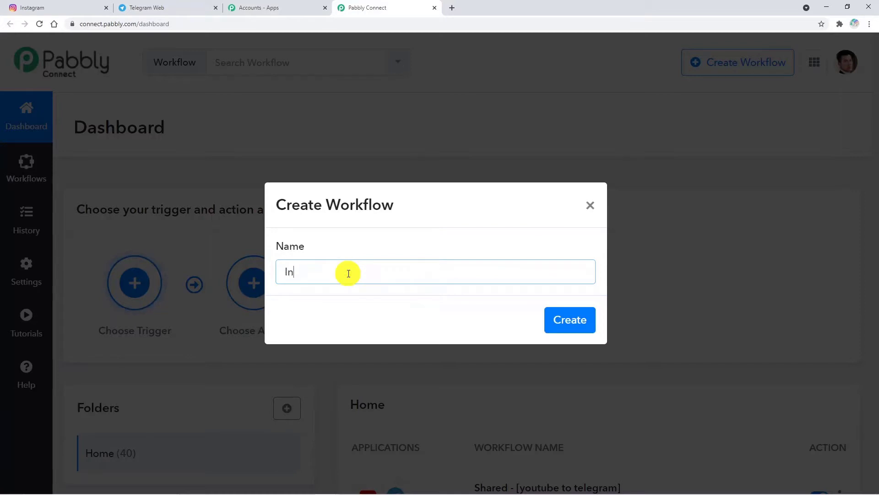
type("stagram to Telegr")
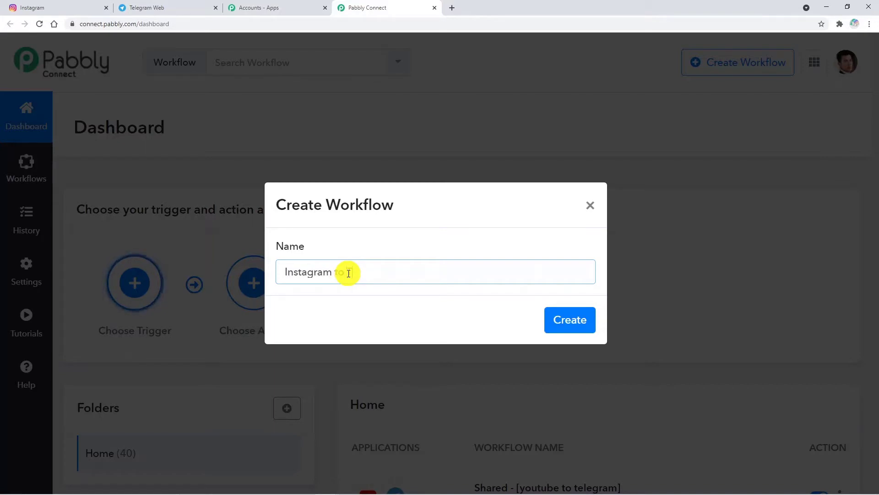
type("am")
left_click(571, 311)
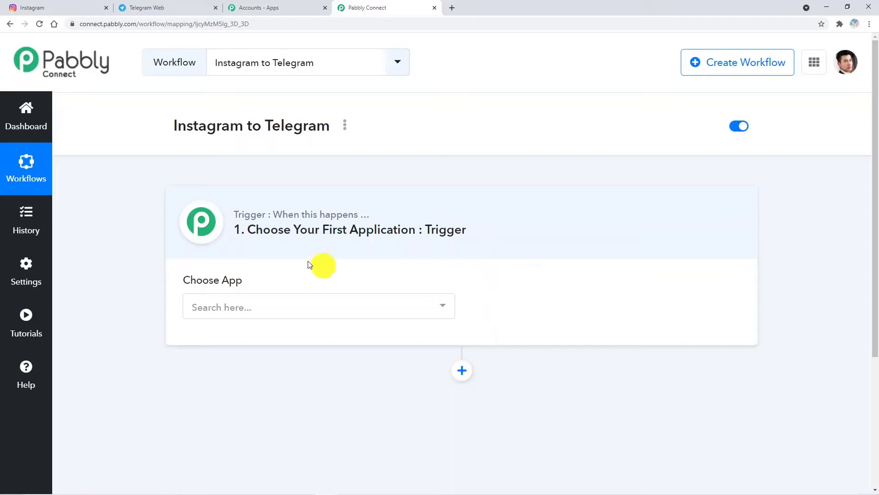
Step: Set the workflow's trigger app to Instagram with the trigger event New Media Posted in My Account
mouse_move(290, 216)
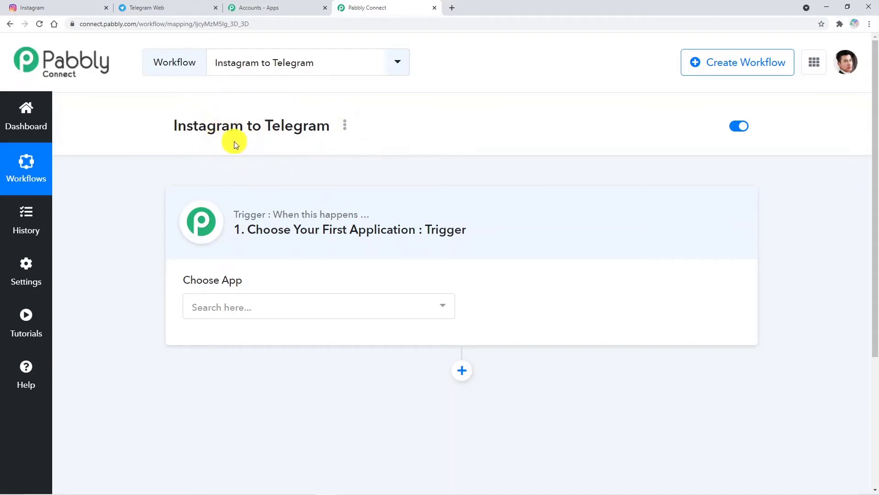
mouse_move(252, 210)
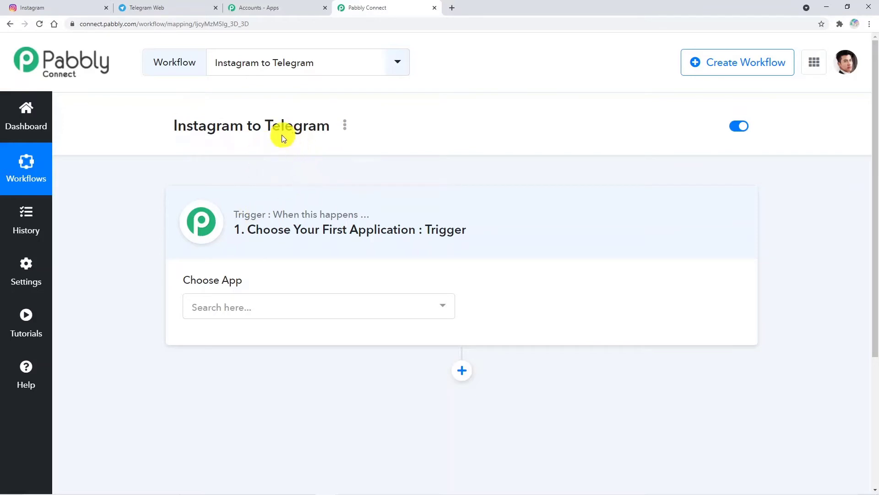
mouse_move(320, 215)
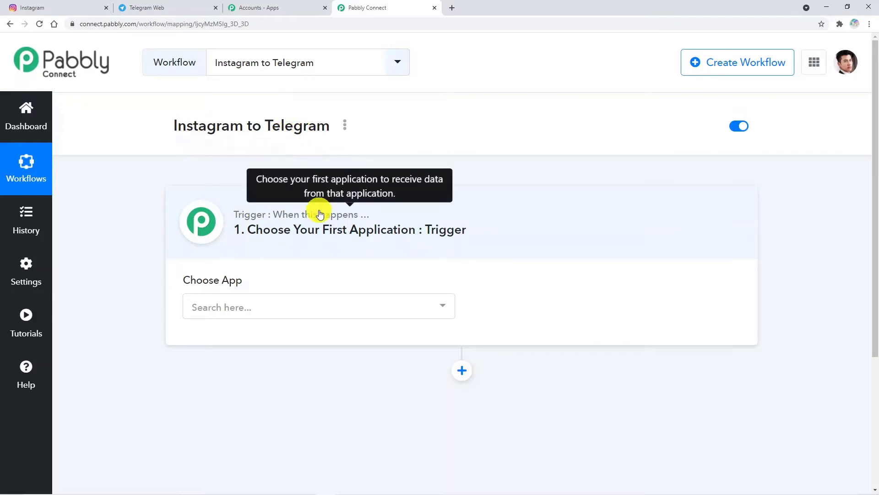
left_click(277, 310)
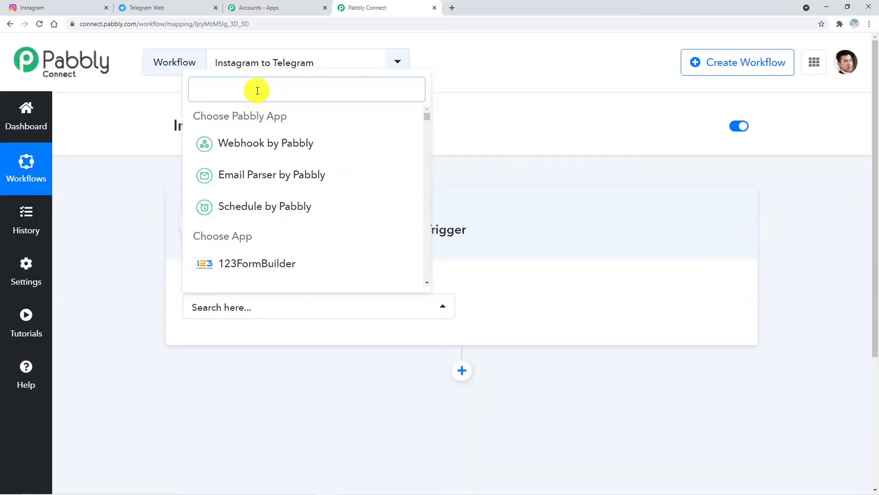
type("Inst")
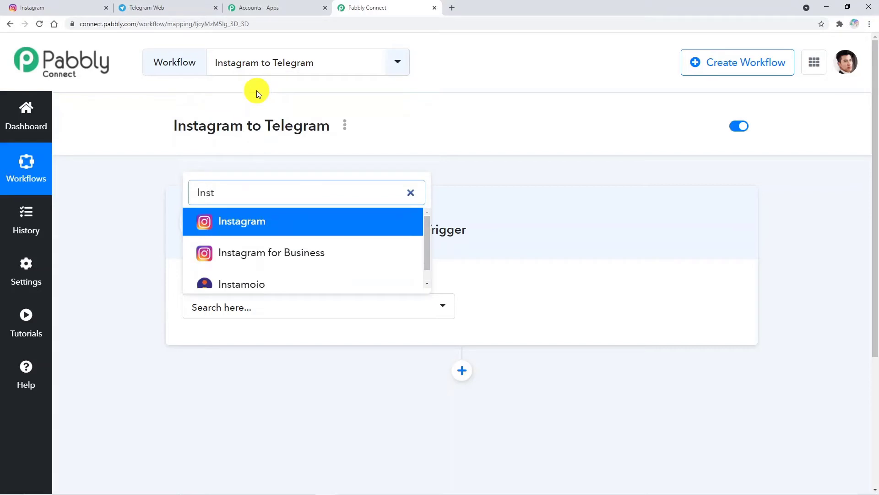
left_click(290, 221)
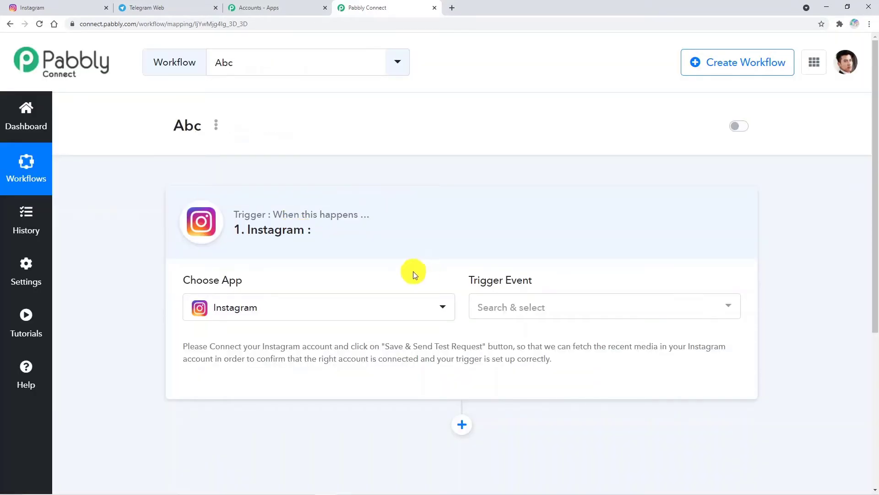
left_click(529, 313)
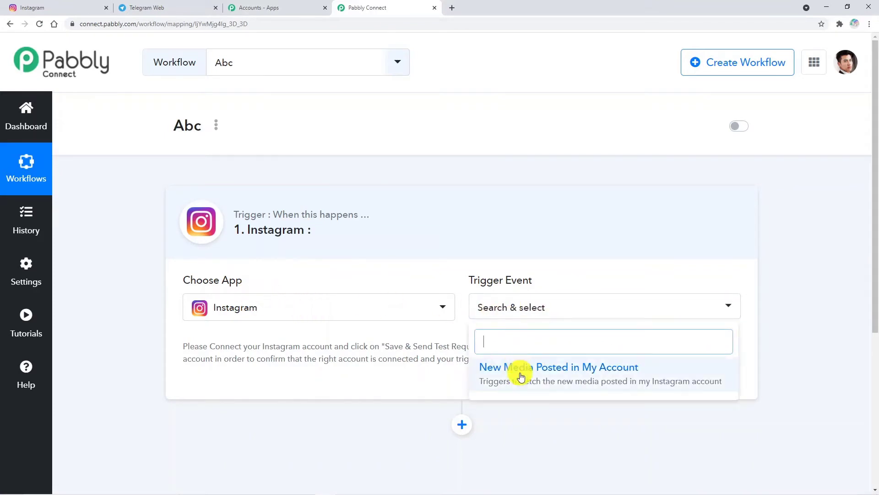
left_click(520, 371)
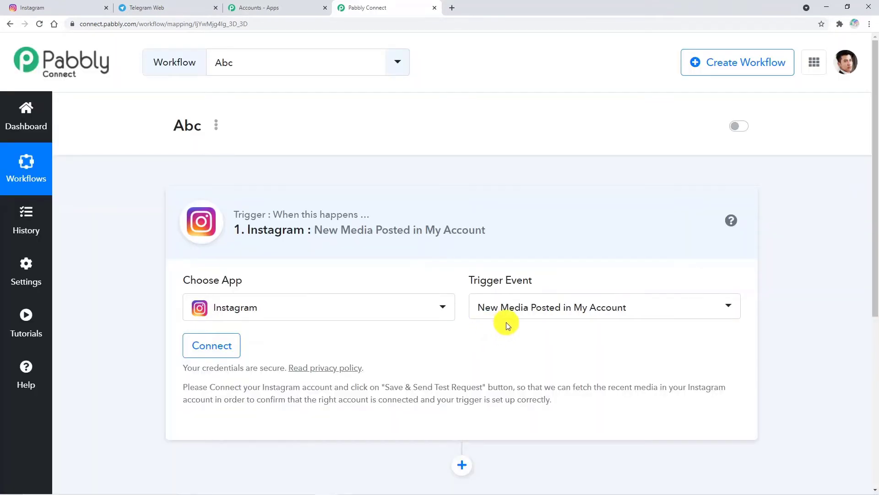
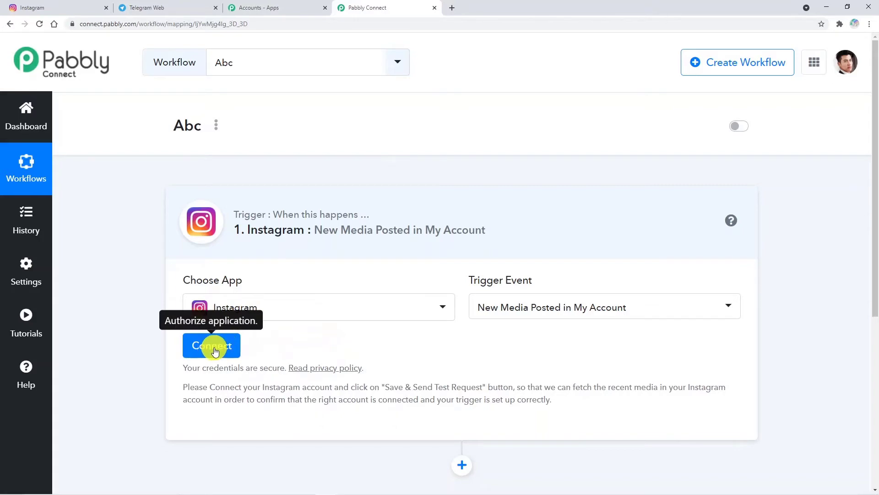
Step: Connect the Instagram account to the trigger through a new connection, allowing Pabbly Connect access to the account
left_click(214, 350)
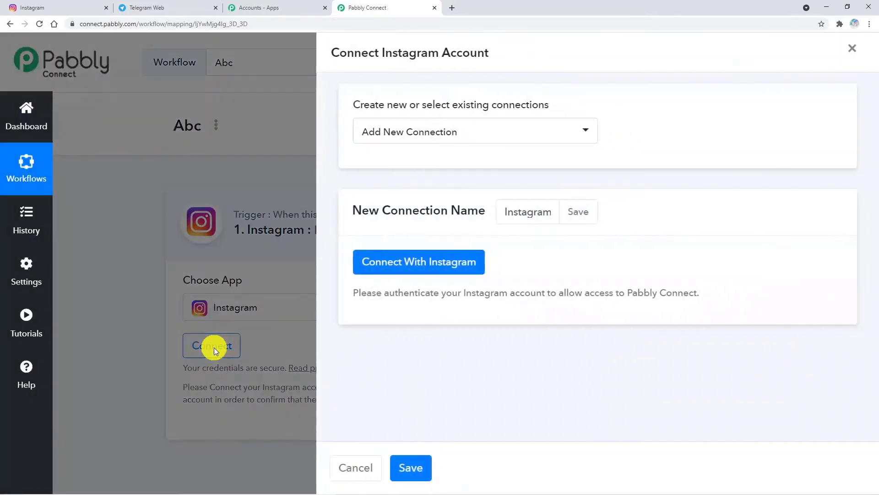
left_click(448, 272)
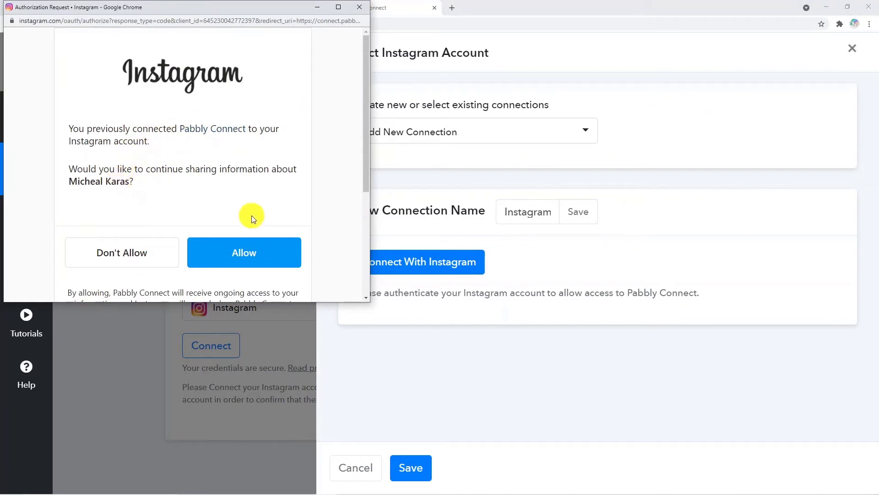
left_click(247, 253)
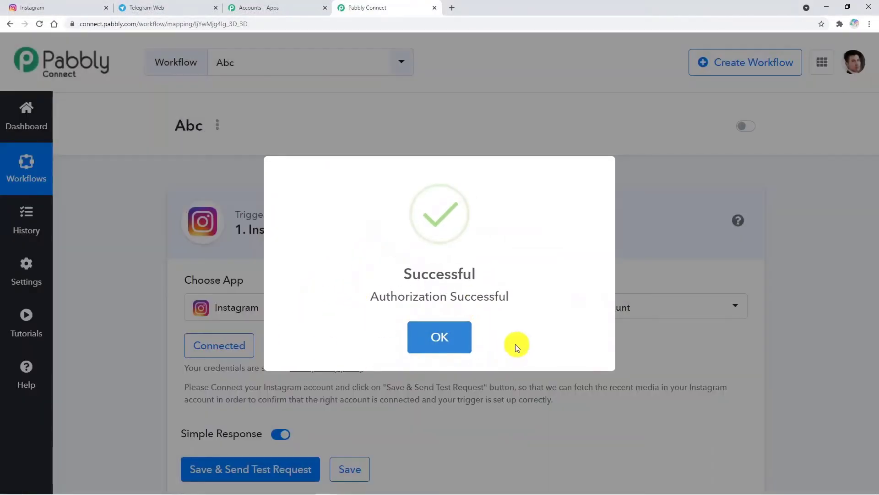
left_click(442, 339)
scroll(437, 354, "down", 3)
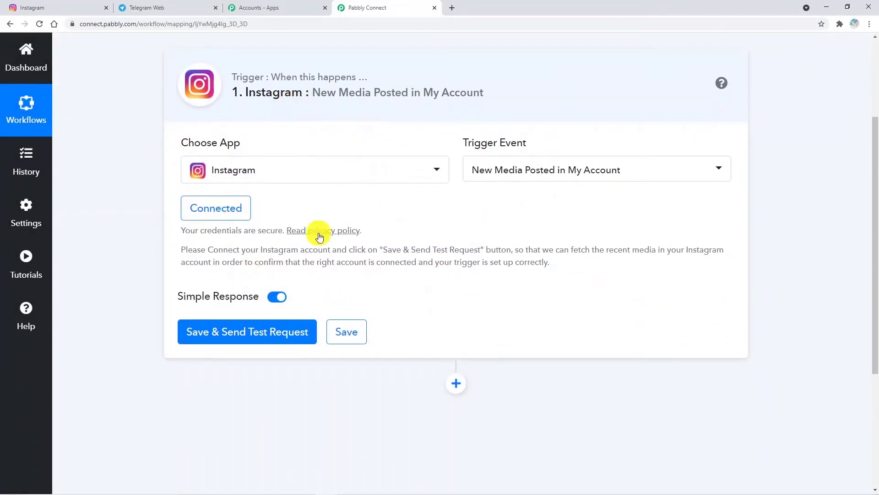
Step: Share a new photo post on Instagram using the Just Post picture with the caption "Just Post"
left_click(85, 9)
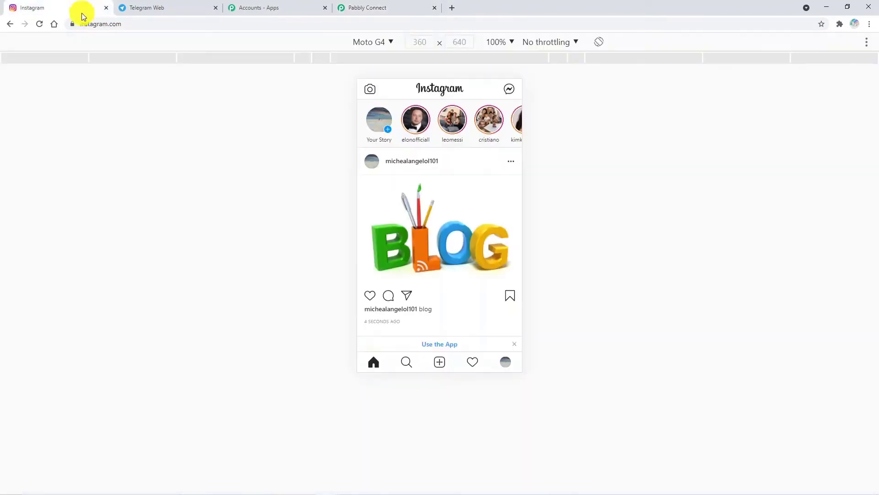
left_click(373, 8)
left_click(90, 9)
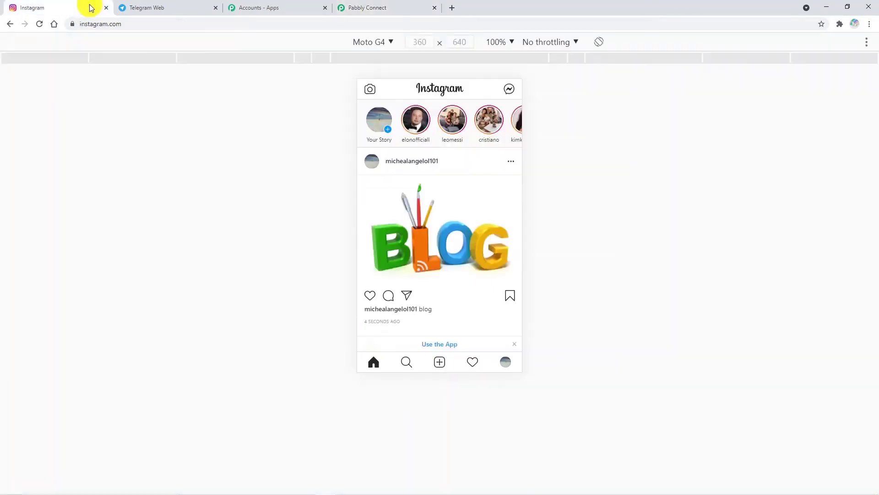
left_click(438, 364)
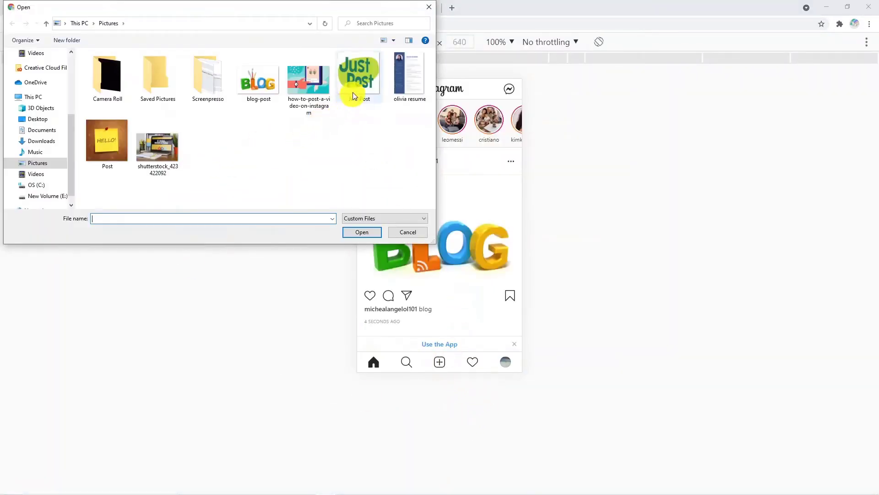
left_click(353, 91)
left_click(359, 232)
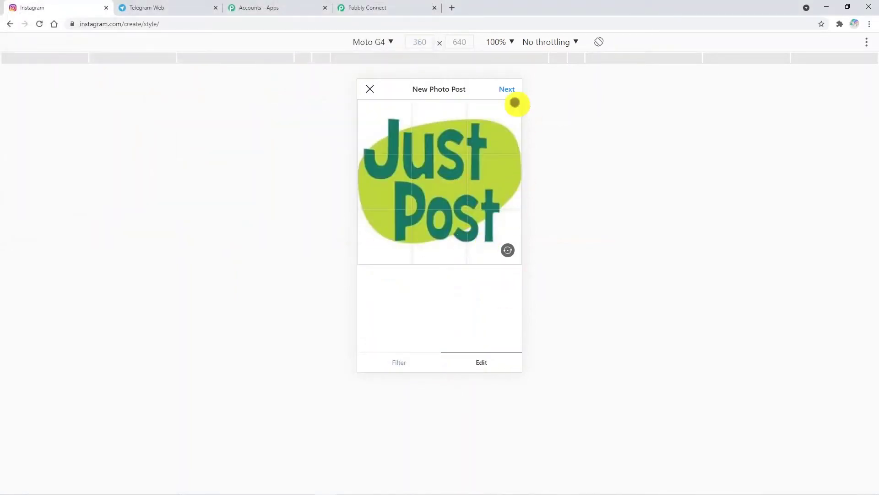
left_click(507, 89)
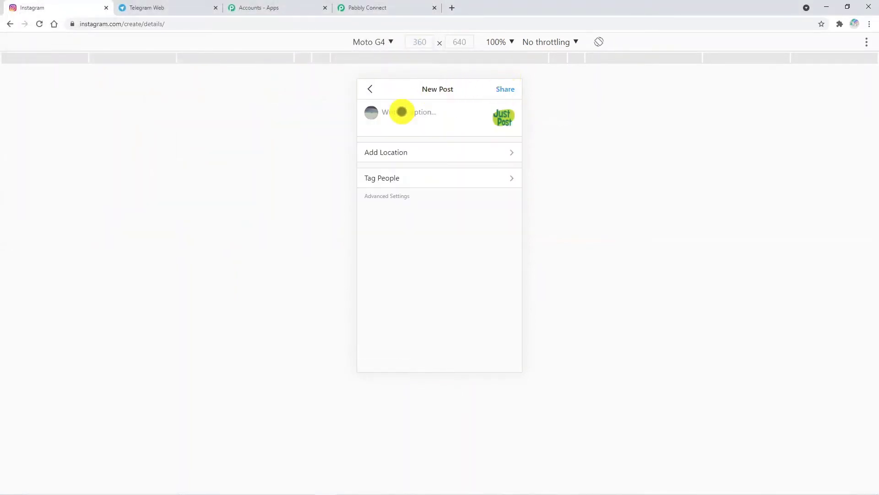
left_click(402, 112)
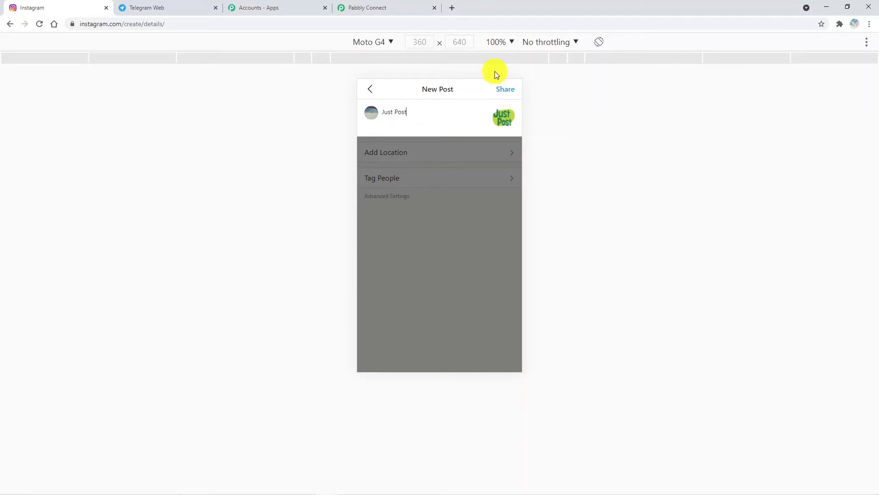
left_click(501, 87)
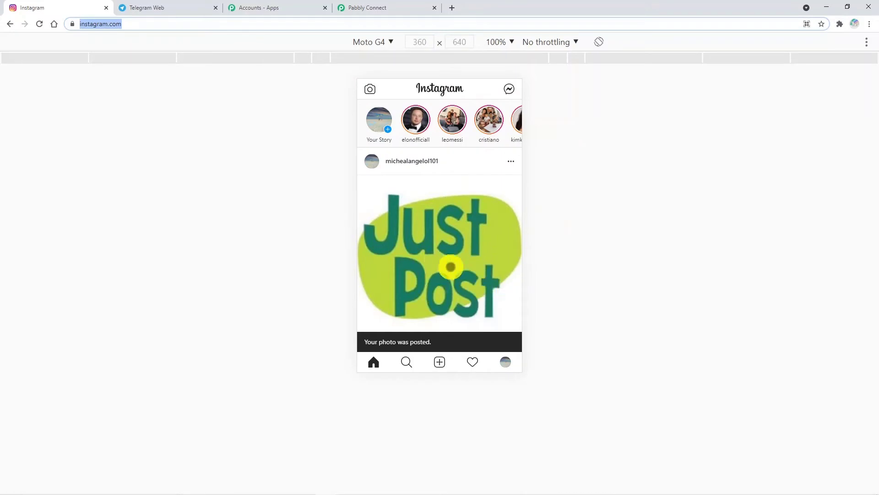
Step: Return to the Pabbly Connect workflow, save the Instagram trigger with a test request and review the received post data
left_click(373, 7)
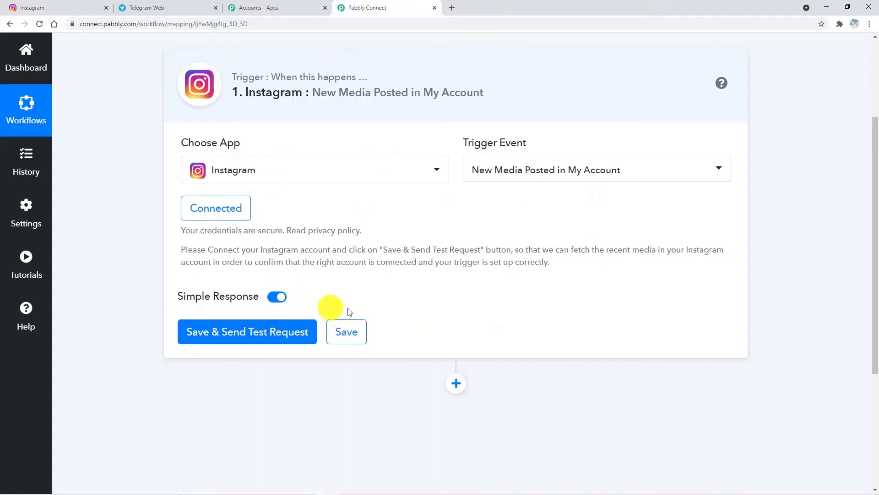
left_click(261, 339)
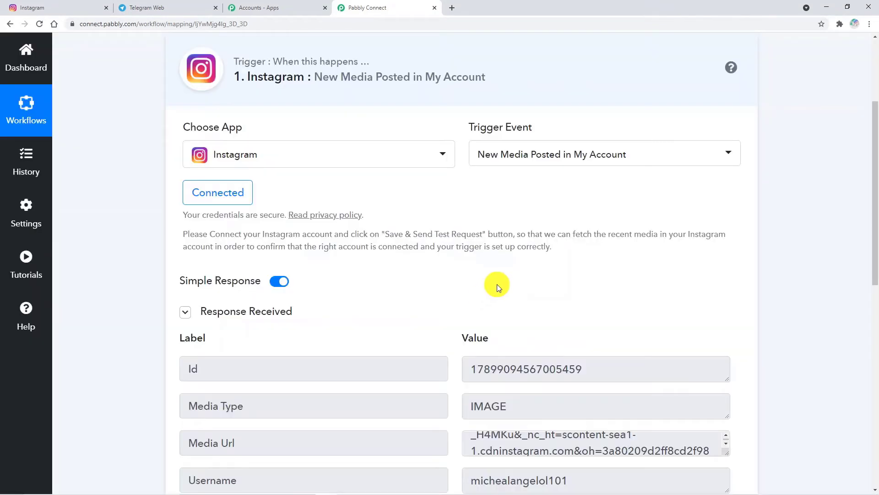
scroll(495, 284, "down", 4)
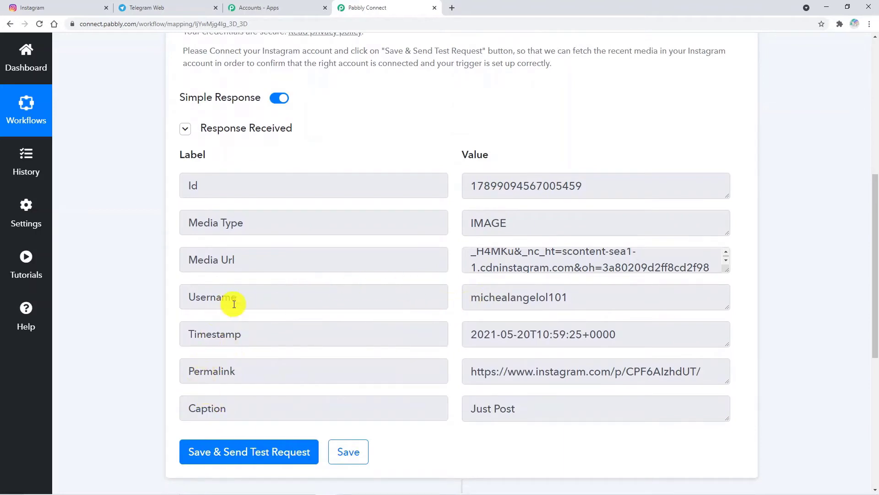
scroll(403, 304, "down", 3)
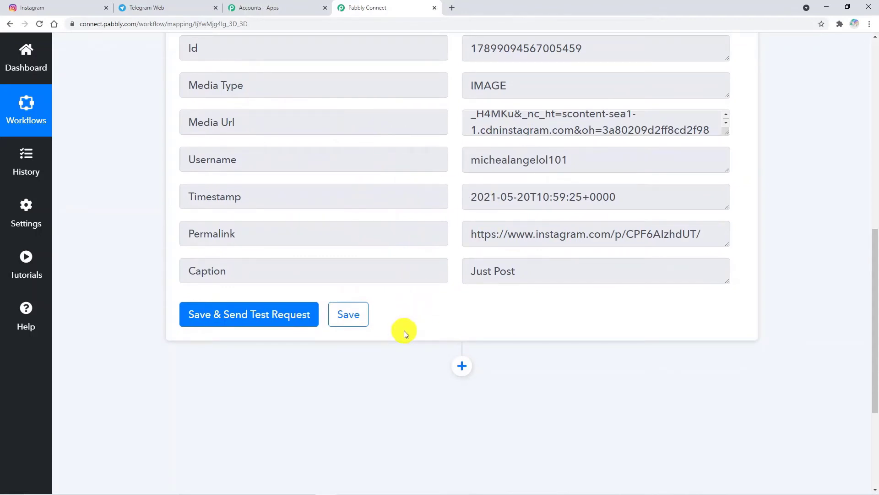
Step: Add an action step after the trigger using Telegram Bot with the action event Send a Text Message or a Reply
scroll(404, 330, "down", 4)
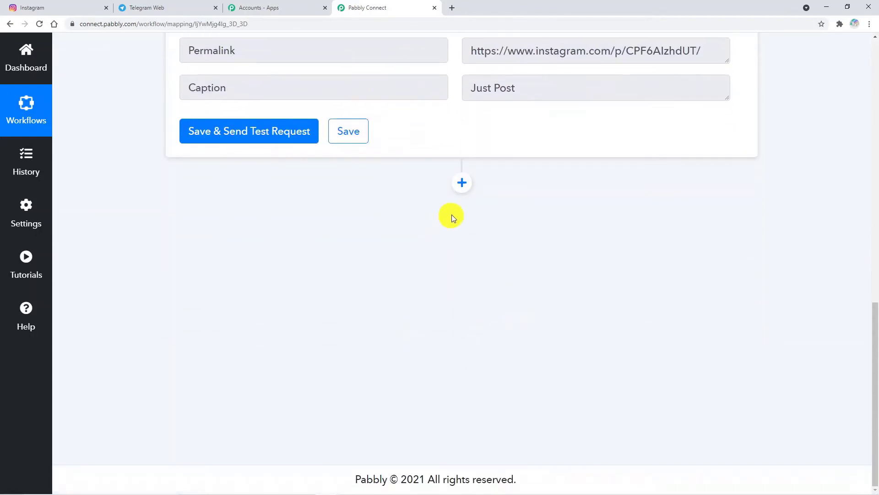
left_click(463, 184)
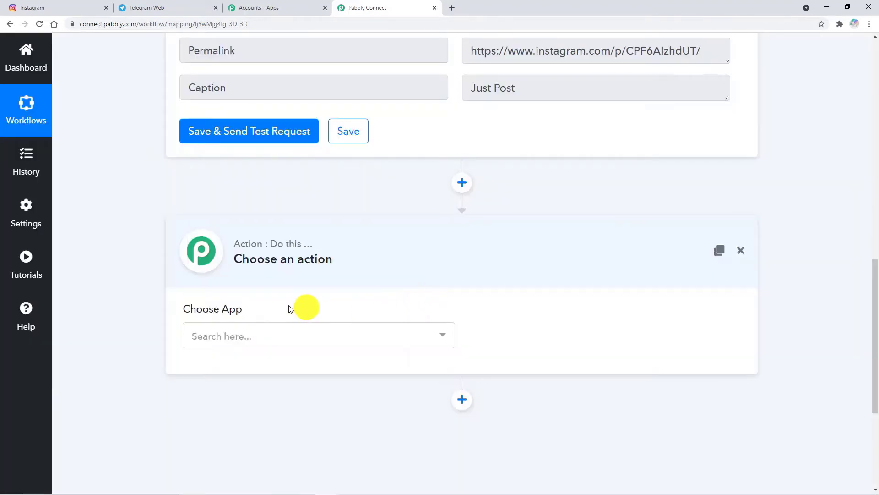
left_click(240, 339)
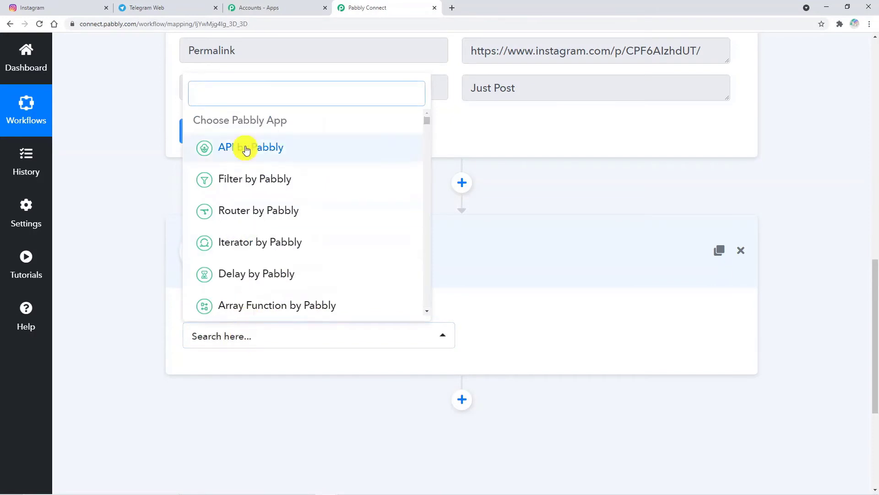
type("tele")
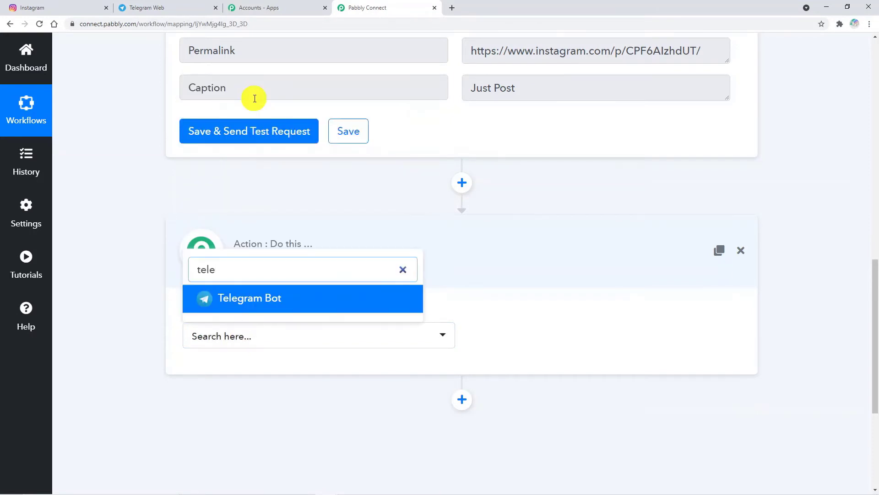
left_click(295, 299)
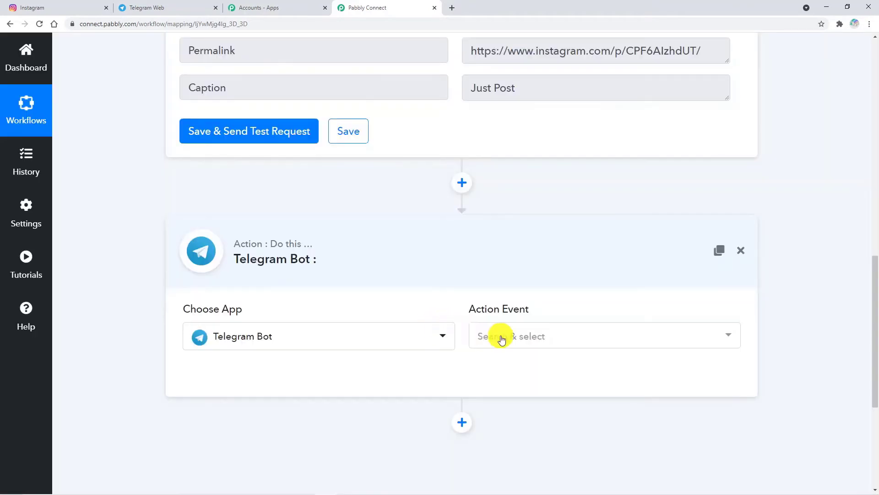
left_click(501, 336)
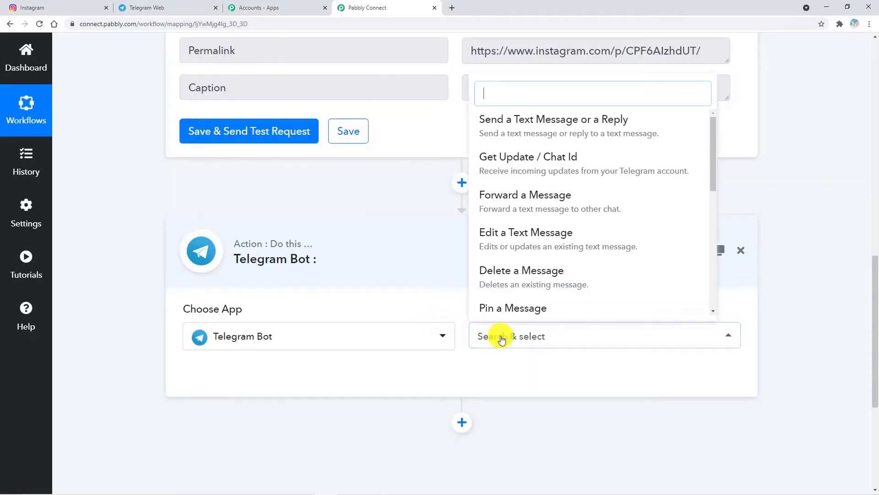
left_click(521, 131)
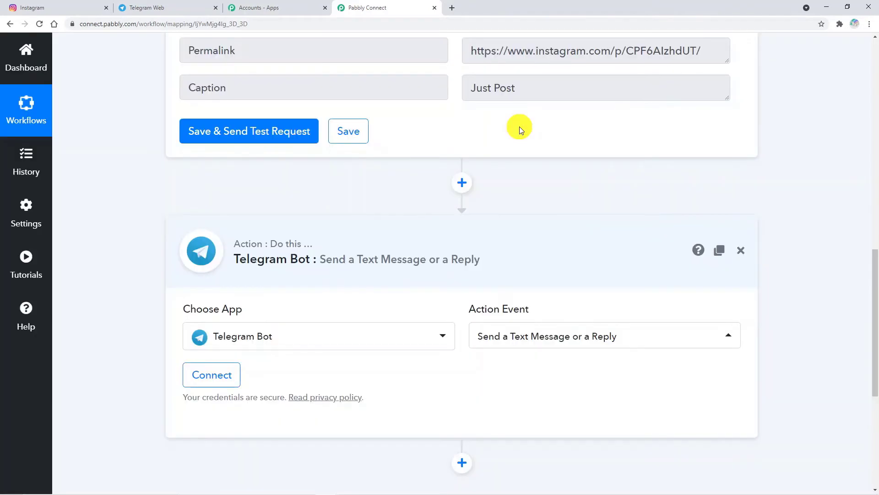
Step: Open the connection setup for the Telegram Bot action and switch to the latest messages of the BotFather chat in Telegram Web
scroll(488, 369, "down", 1)
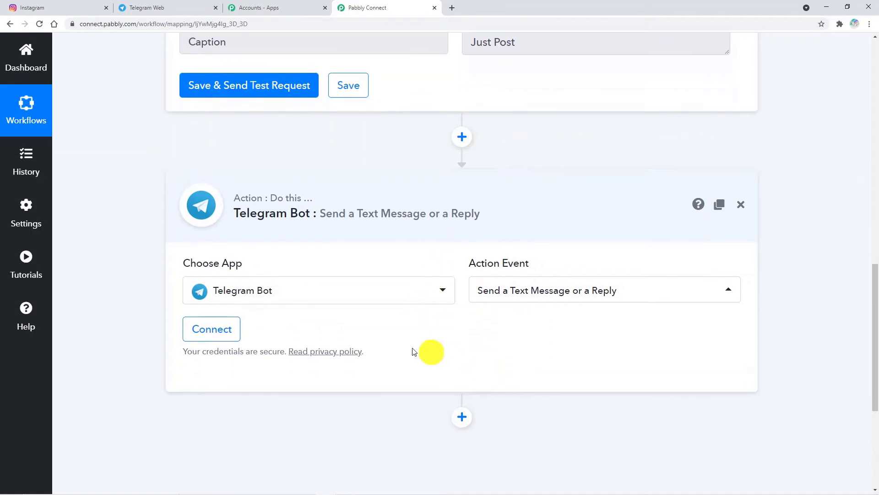
left_click(236, 338)
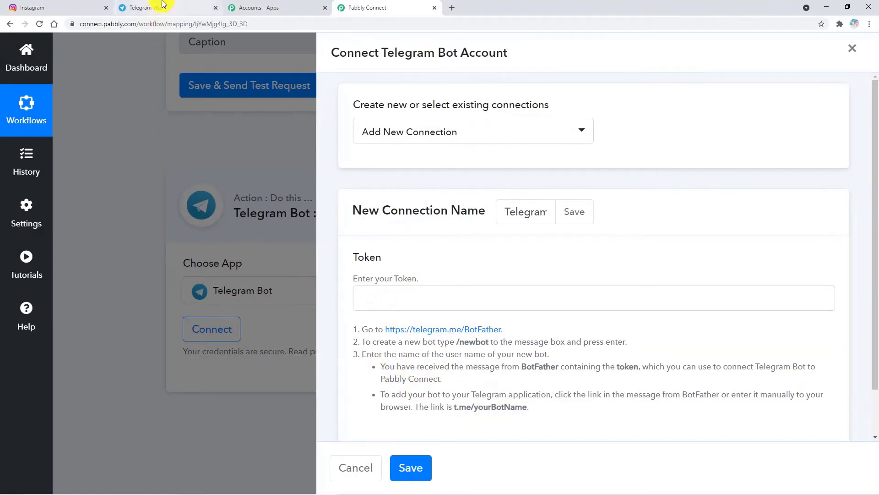
left_click(190, 8)
scroll(375, 243, "up", 2)
scroll(375, 242, "up", 1)
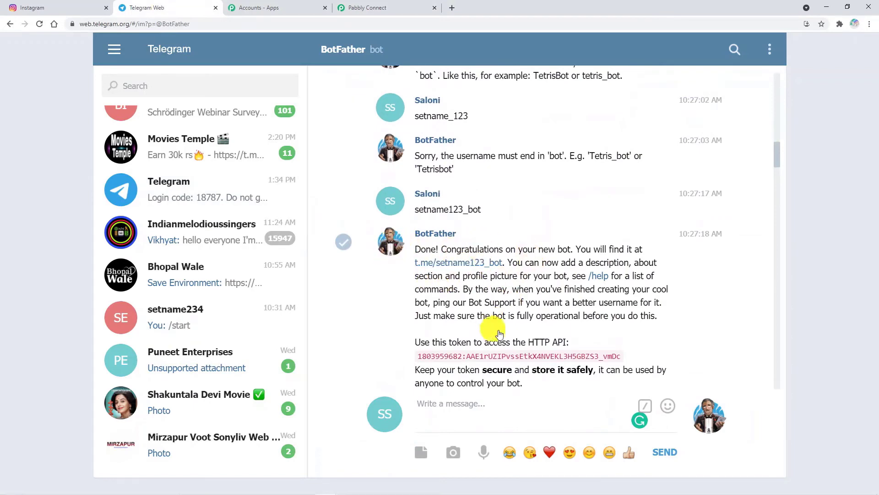
scroll(480, 367, "down", 2)
scroll(481, 366, "down", 15)
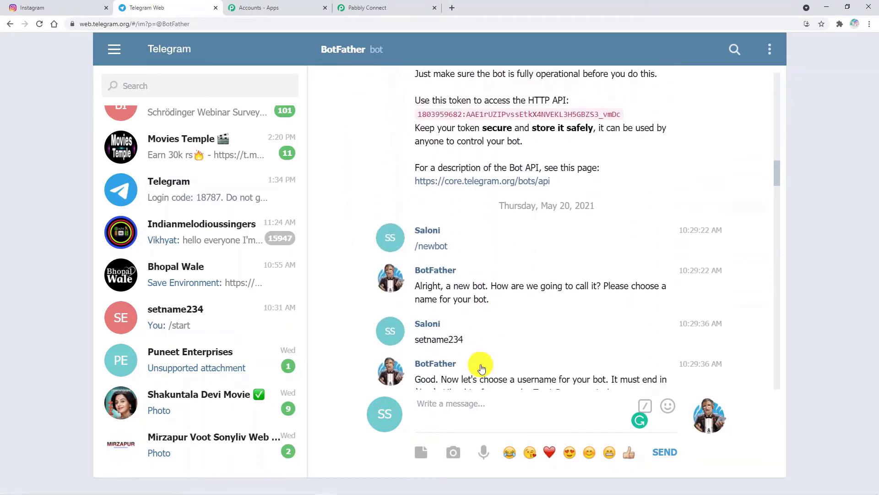
scroll(480, 350, "down", 10)
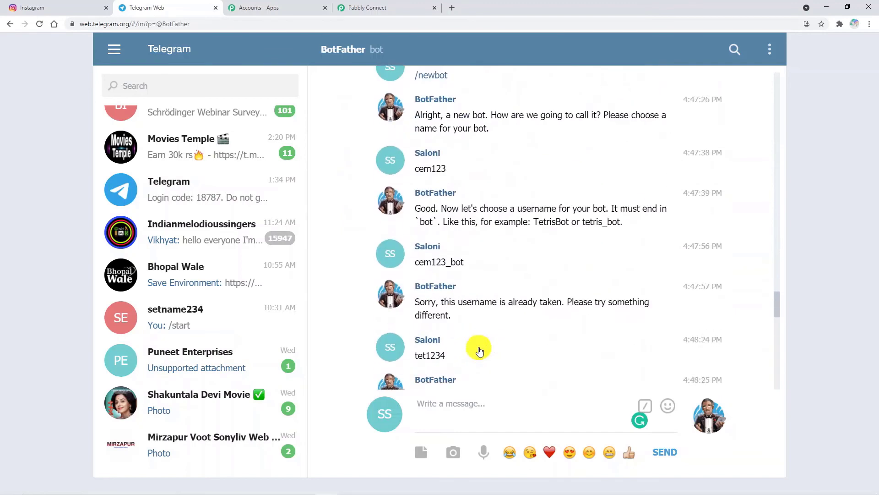
double_click(467, 369)
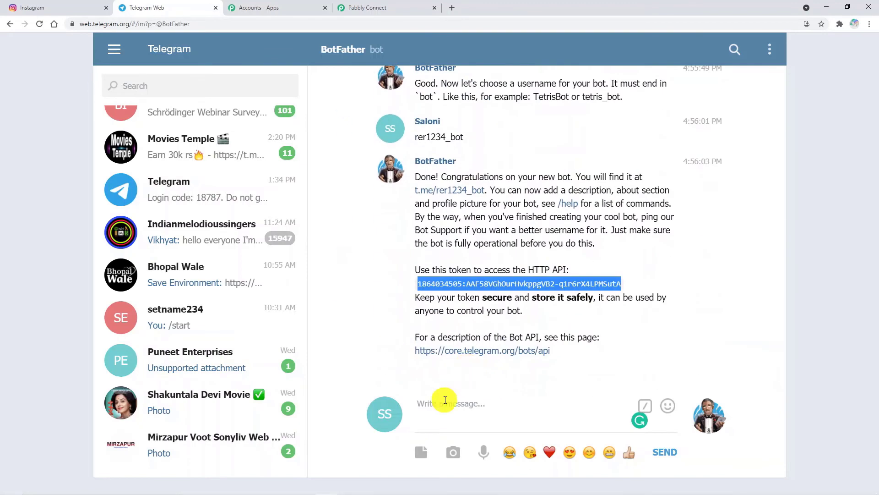
Step: Create a new Telegram bot through BotFather with /newbot, giving it the name nen1234 and the username nen1234_bot
left_click(471, 400)
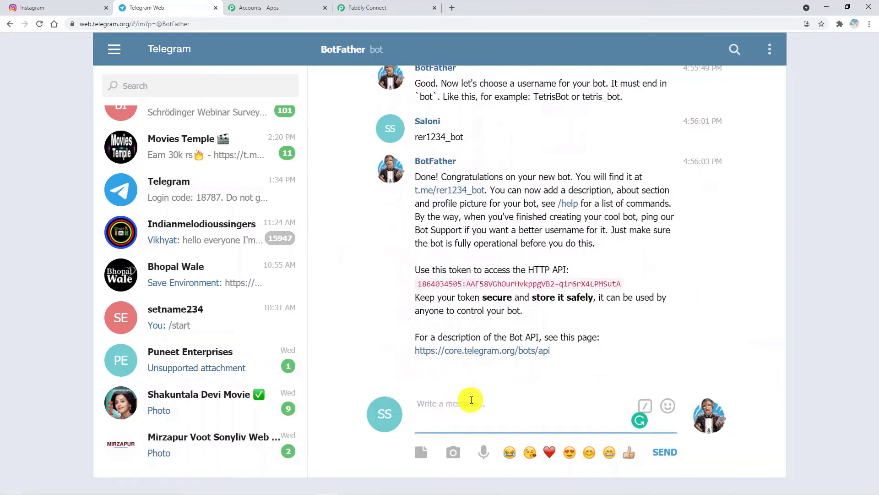
type("/newbot")
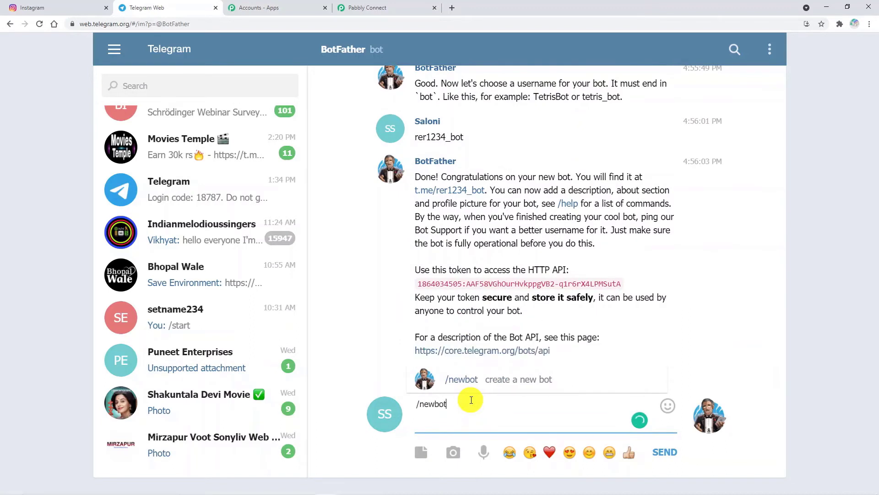
key("Return")
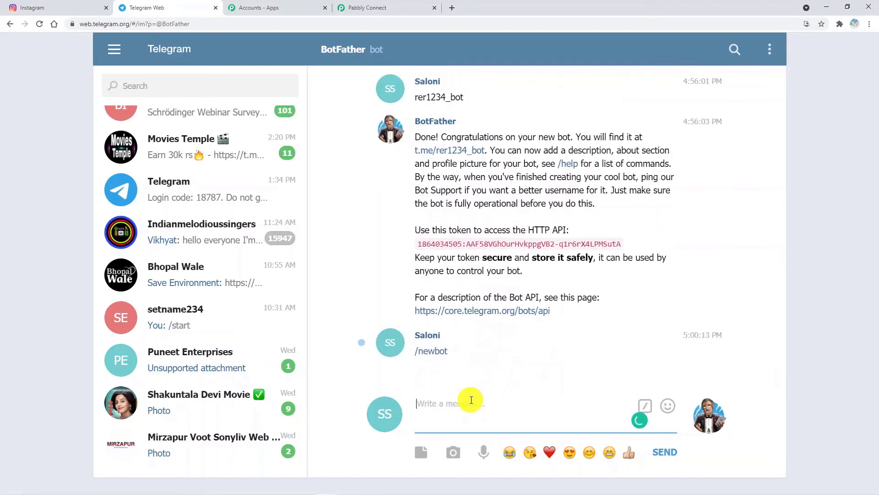
scroll(471, 369, "down", 1)
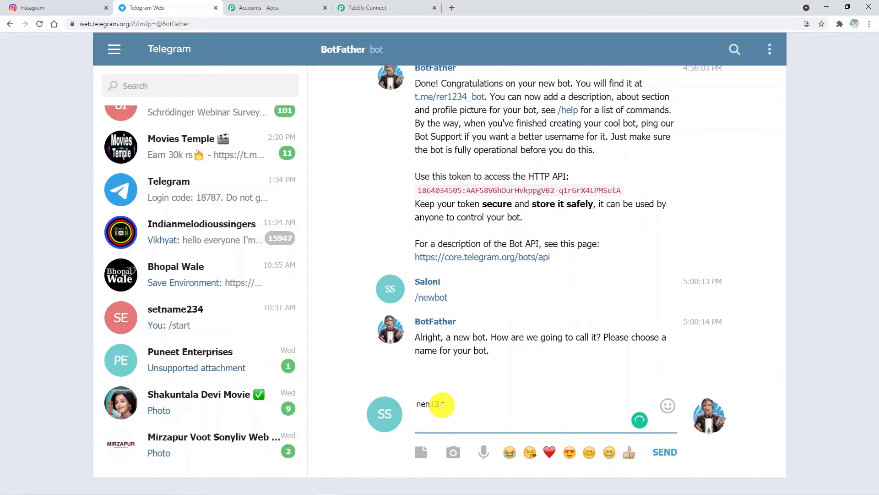
key("Return")
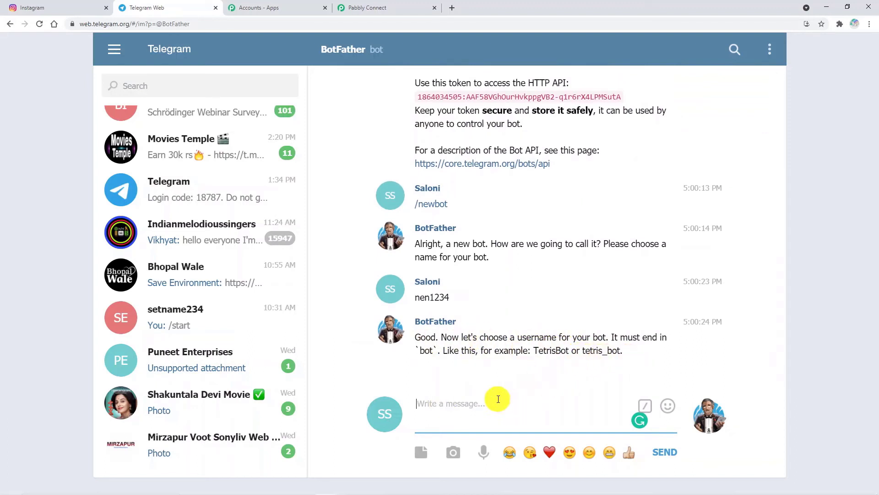
type("nen1234_bot")
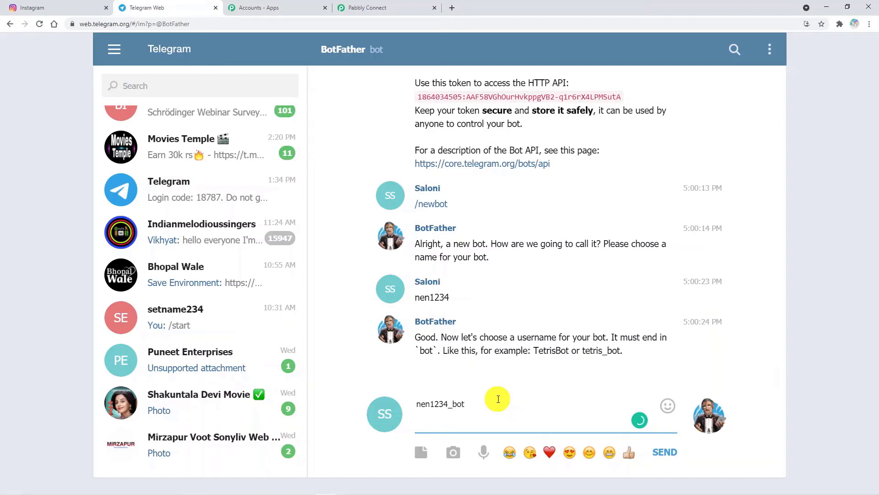
key("Return")
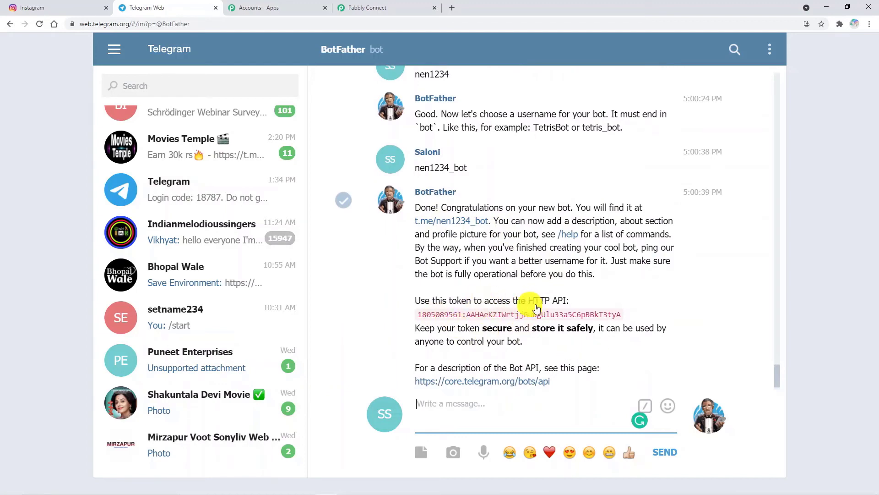
Step: Copy the HTTP API token of the existing setnam234_bot from its creation message in the BotFather chat in Telegram Web
left_click(385, 6)
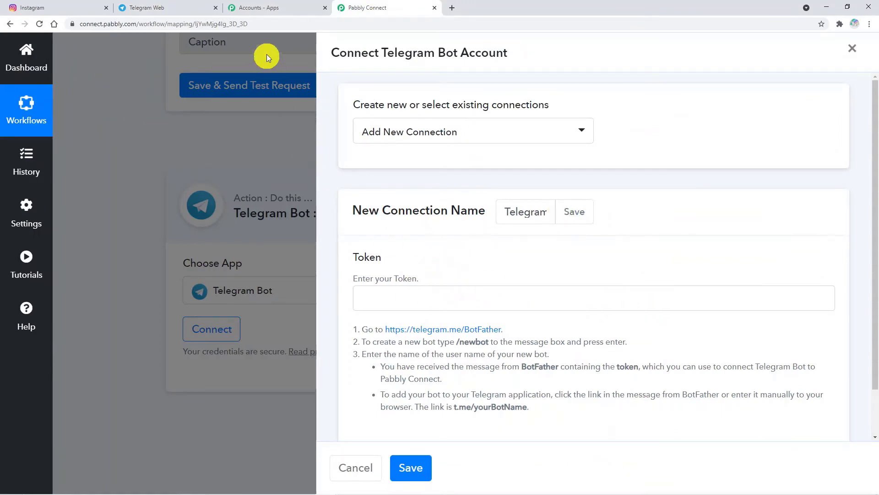
left_click(195, 14)
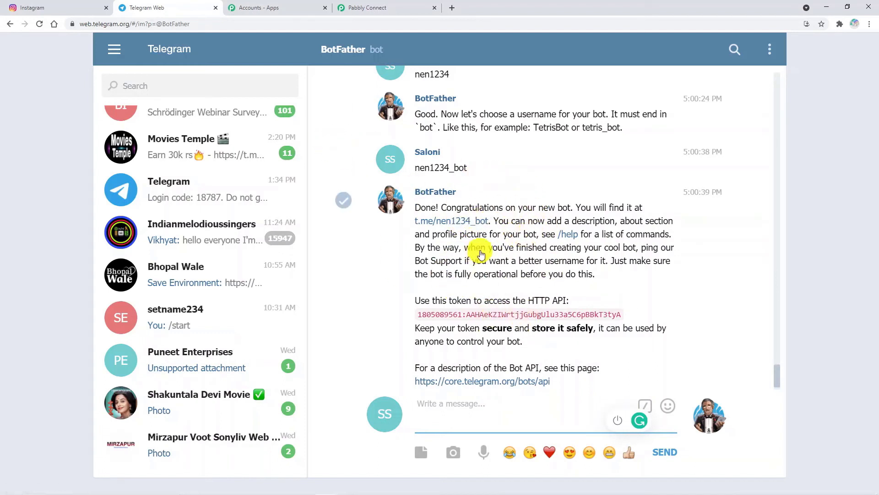
scroll(506, 254, "up", 6)
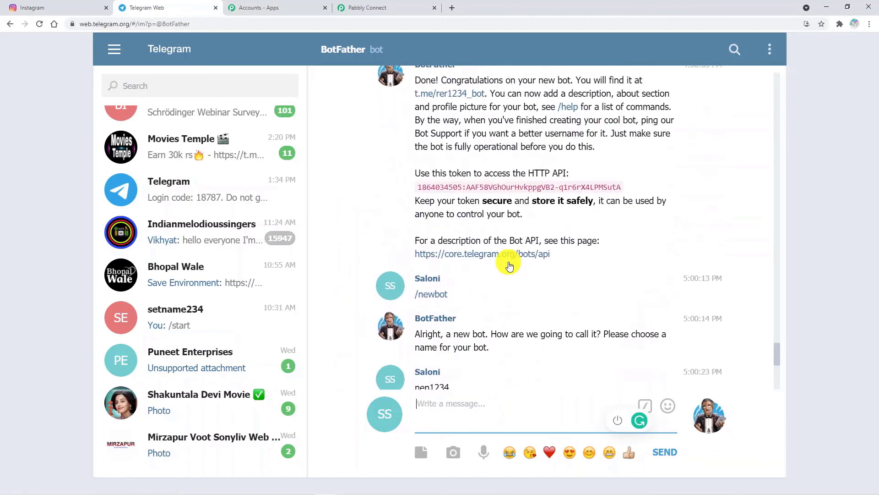
scroll(509, 266, "up", 5)
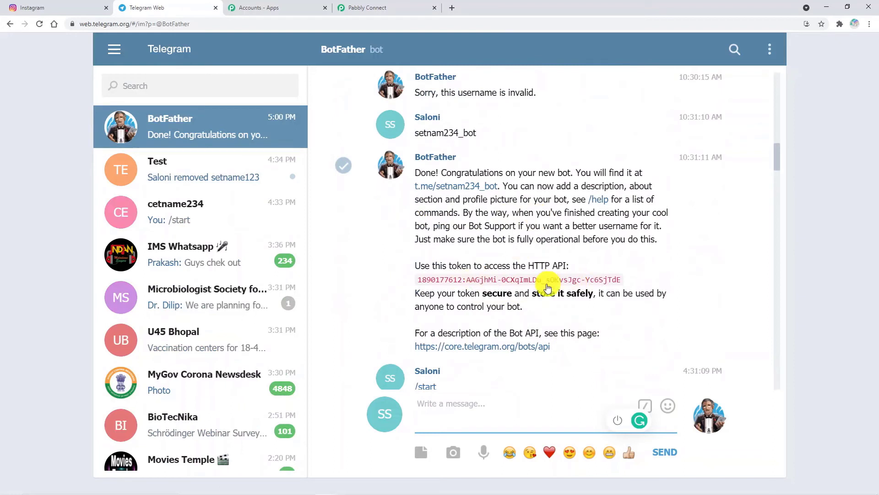
left_click(522, 282)
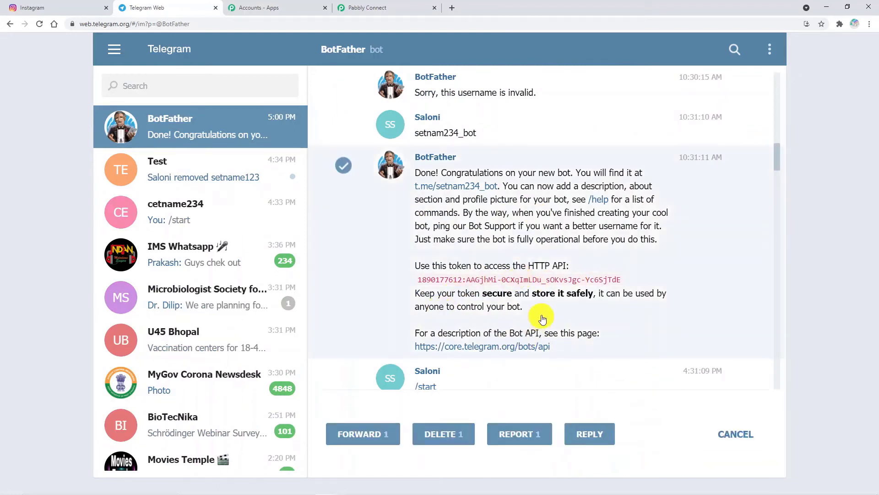
left_click_drag(672, 280, 404, 290)
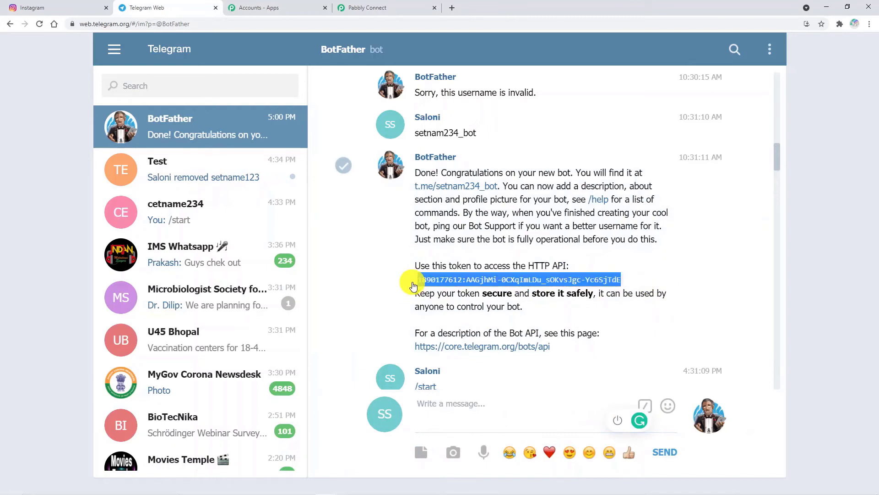
right_click(478, 286)
left_click(518, 290)
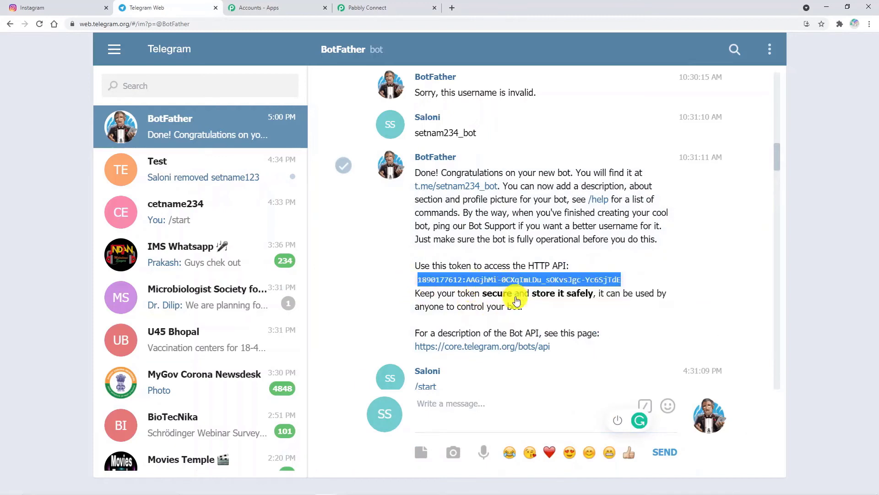
Step: Return to Pabbly Connect, paste the bot's API token into the new Telegram Bot connection and save it
left_click(373, 10)
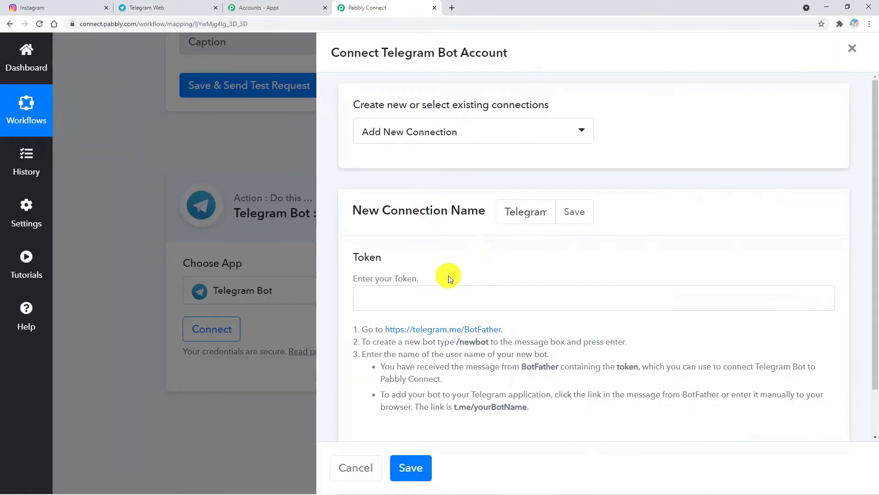
left_click(428, 298)
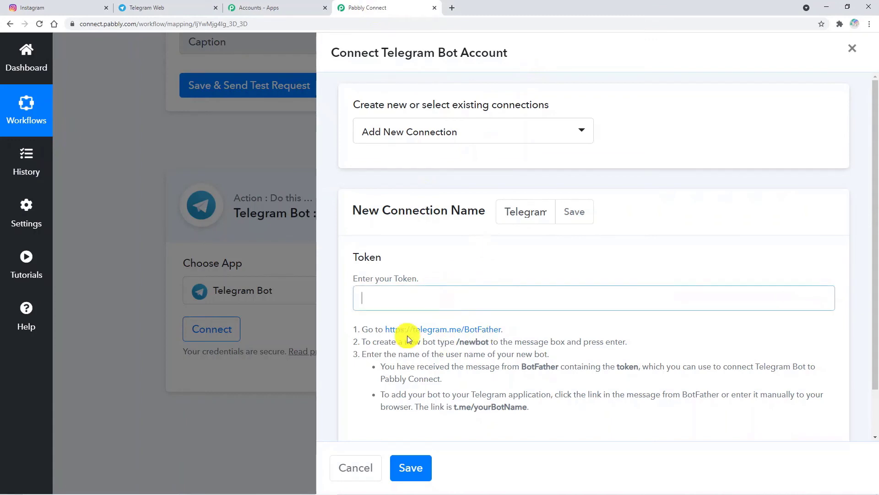
key("ctrl+v")
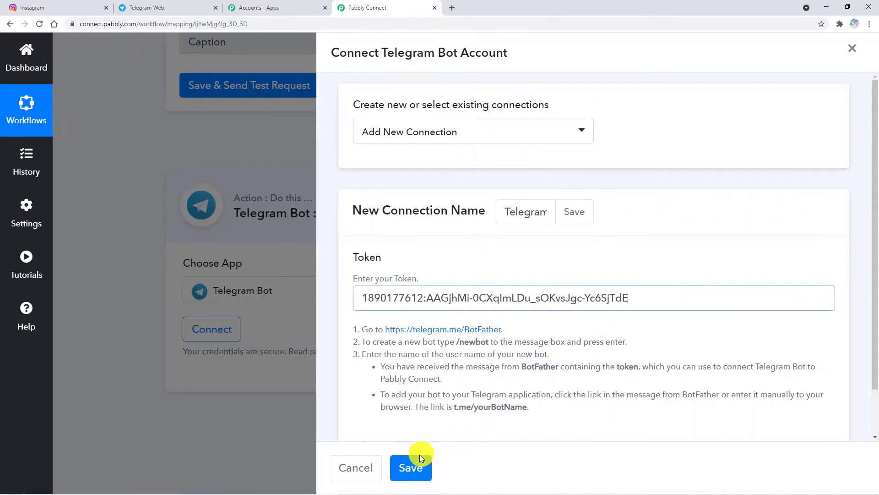
left_click(417, 470)
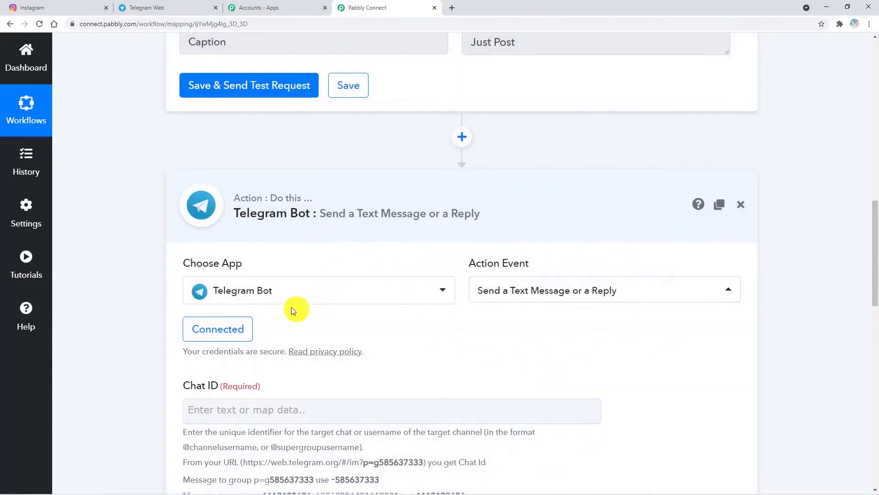
Step: Switch to Telegram Web, open the Test group and copy the numeric group ID after the g in its web address
scroll(419, 323, "down", 4)
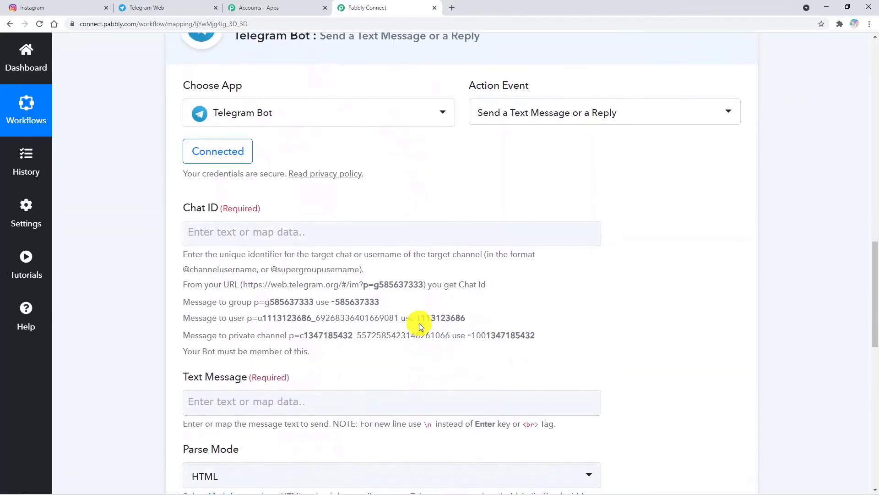
scroll(458, 293, "up", 2)
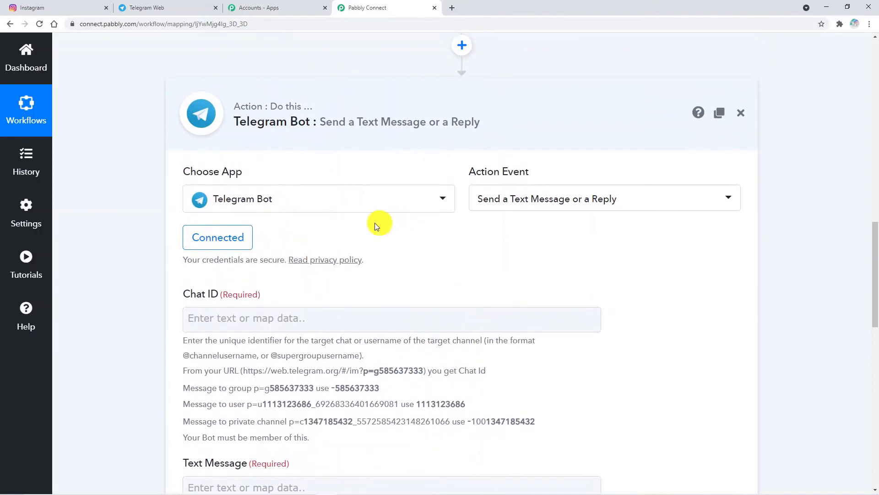
scroll(356, 308, "down", 1)
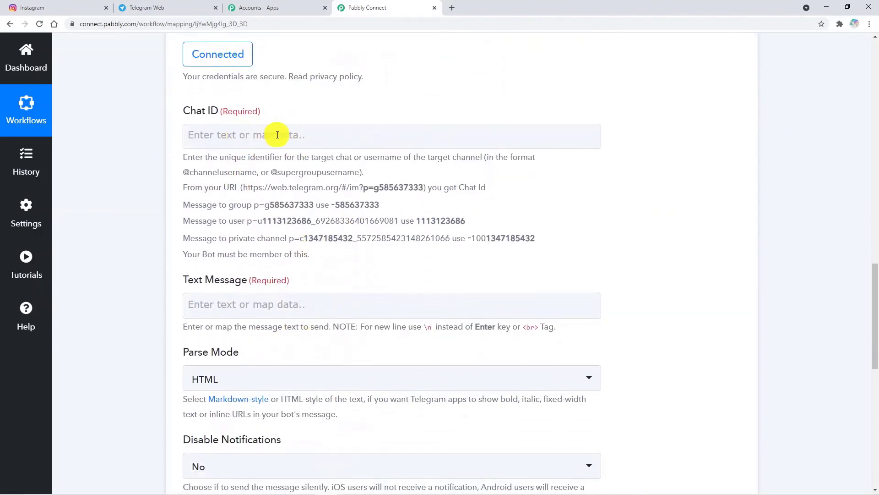
scroll(550, 174, "up", 12)
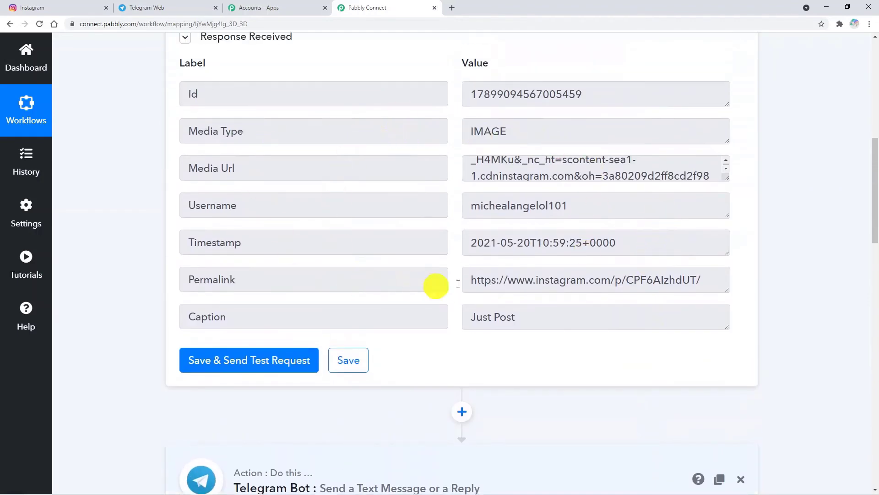
scroll(404, 210, "down", 10)
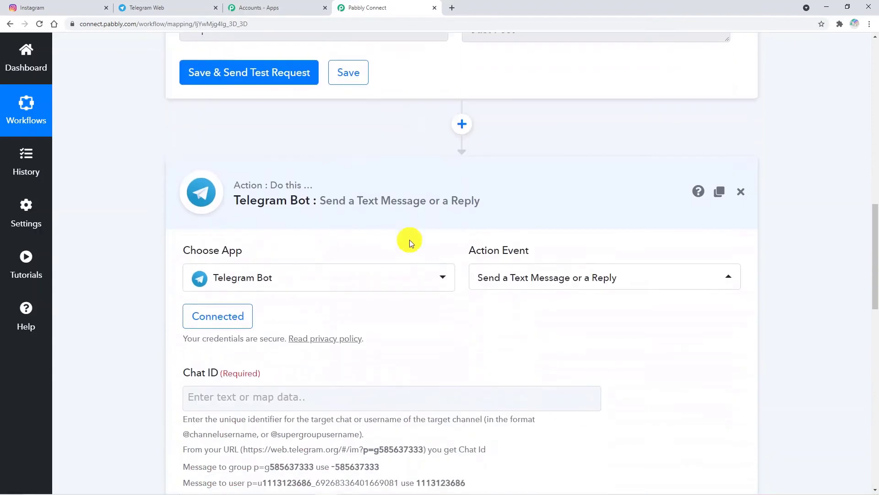
scroll(386, 259, "down", 2)
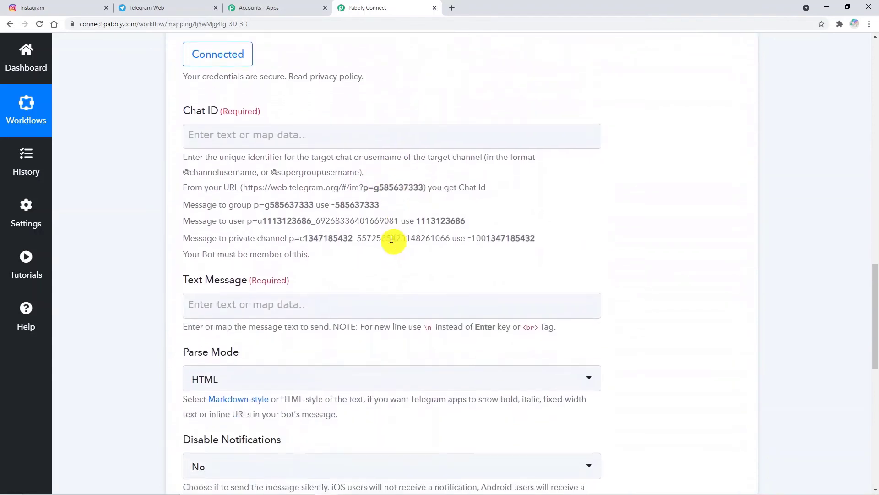
left_click(240, 133)
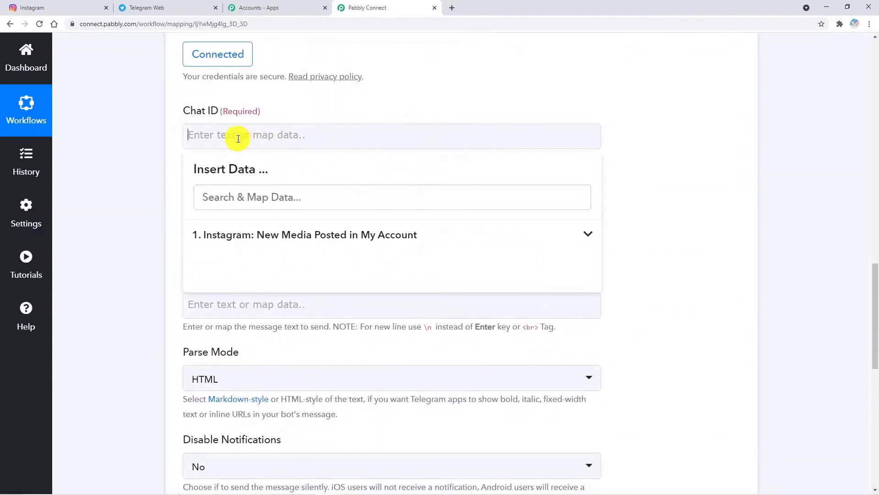
left_click(172, 11)
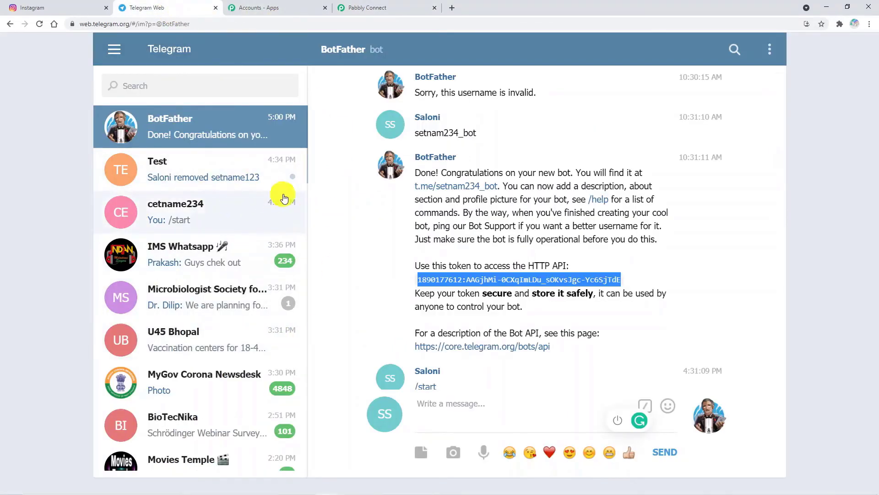
left_click(219, 178)
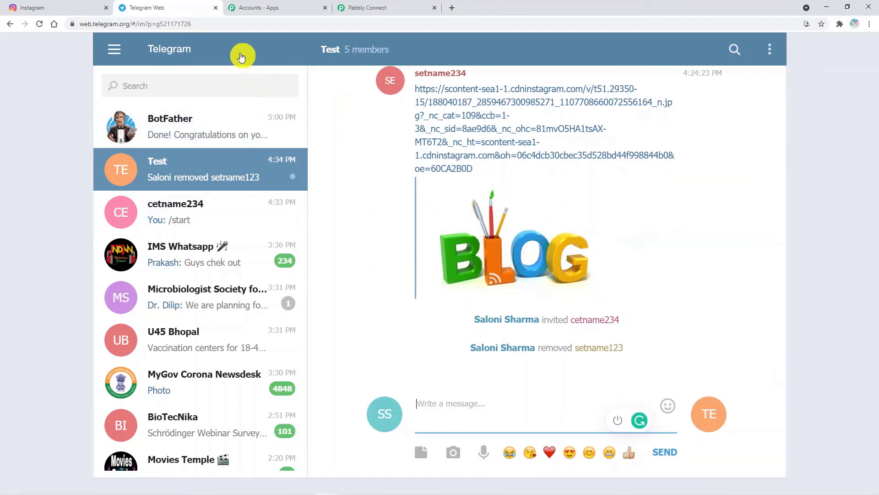
left_click(204, 24)
left_click_drag(203, 24, 178, 23)
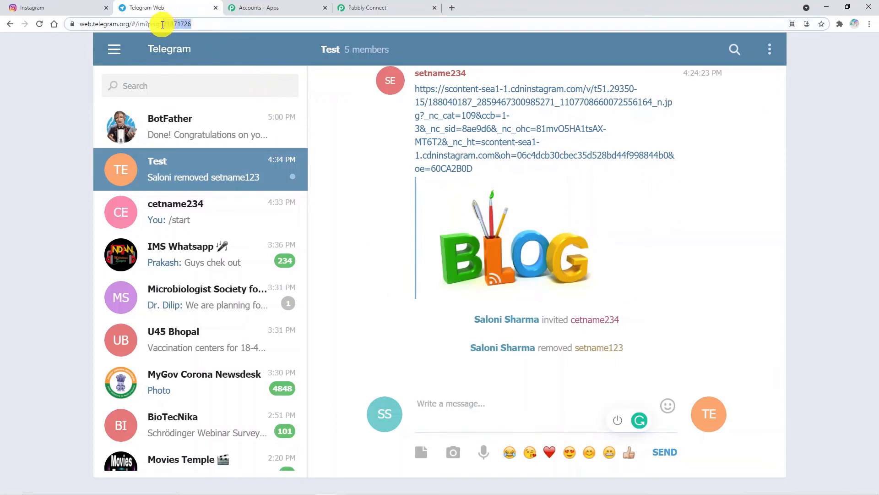
left_click_drag(162, 25, 161, 25)
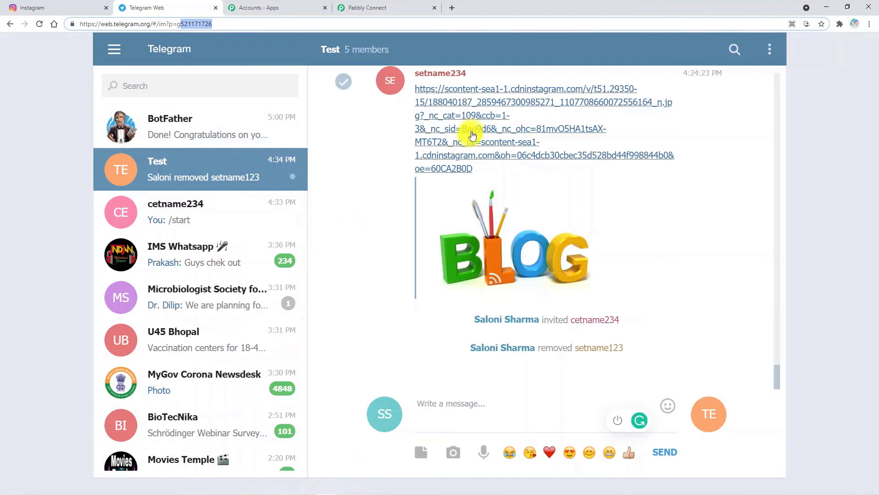
Step: Return to the Pabbly Connect workflow and enter the copied group ID with a leading minus sign as the Chat ID
left_click(389, 8)
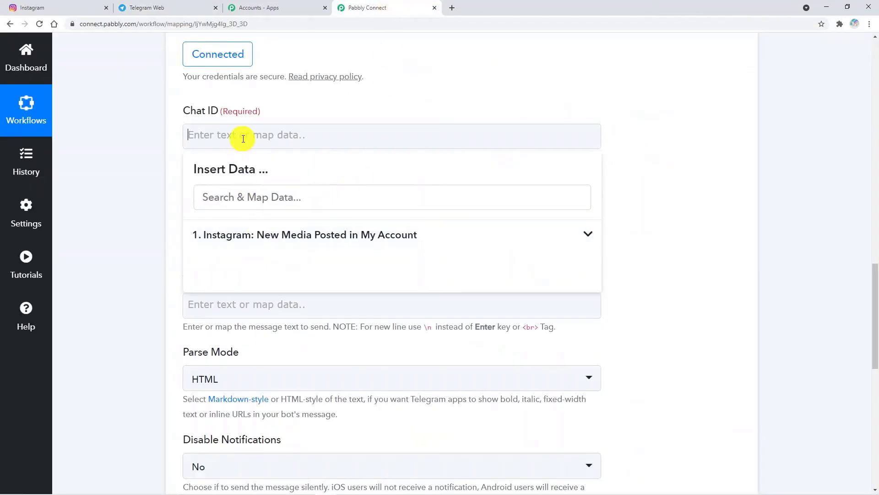
mouse_move(338, 493)
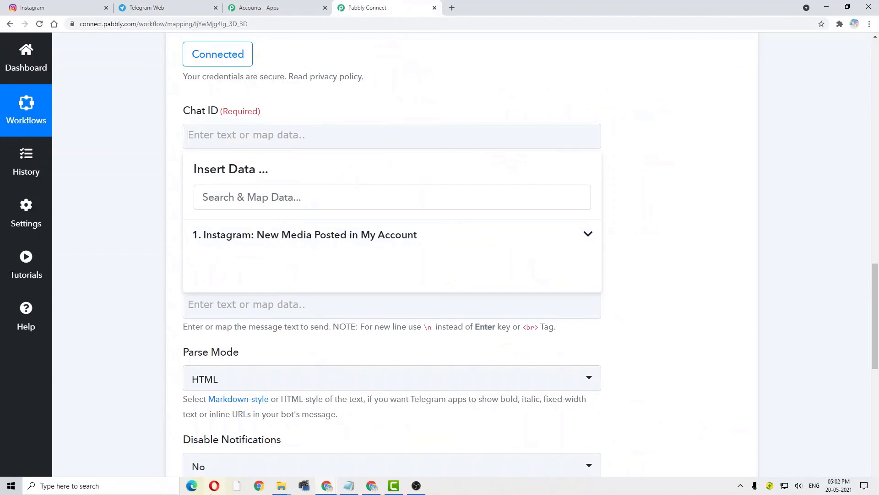
key("ctrl+v")
left_click(666, 215)
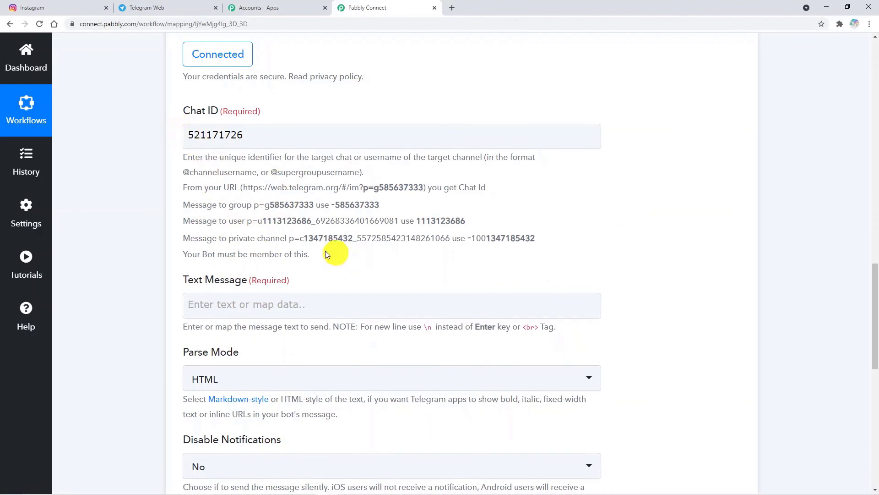
left_click(191, 135)
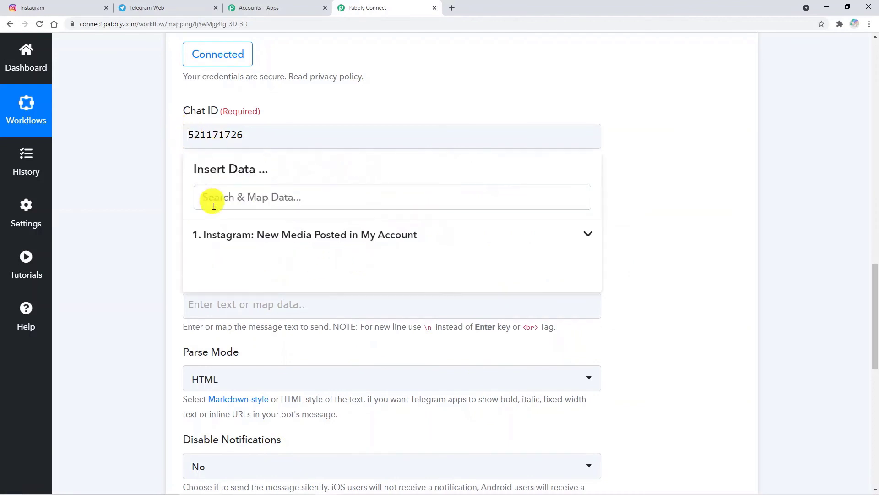
type("-")
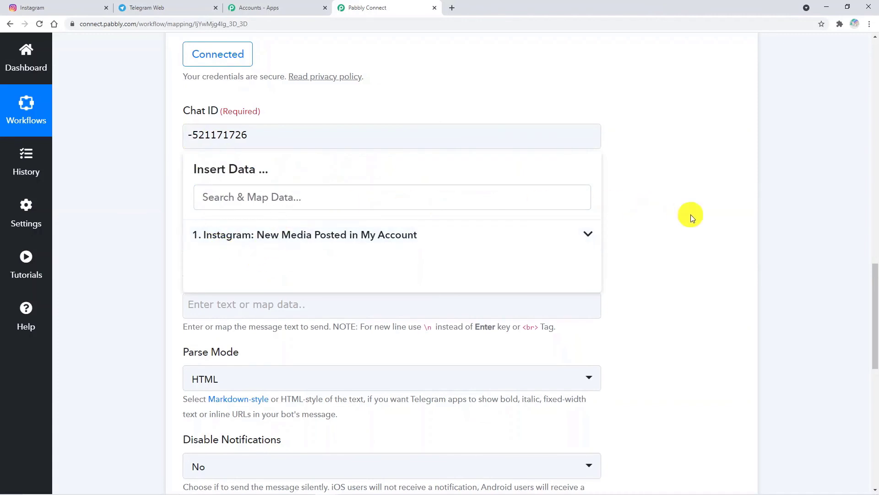
left_click(691, 214)
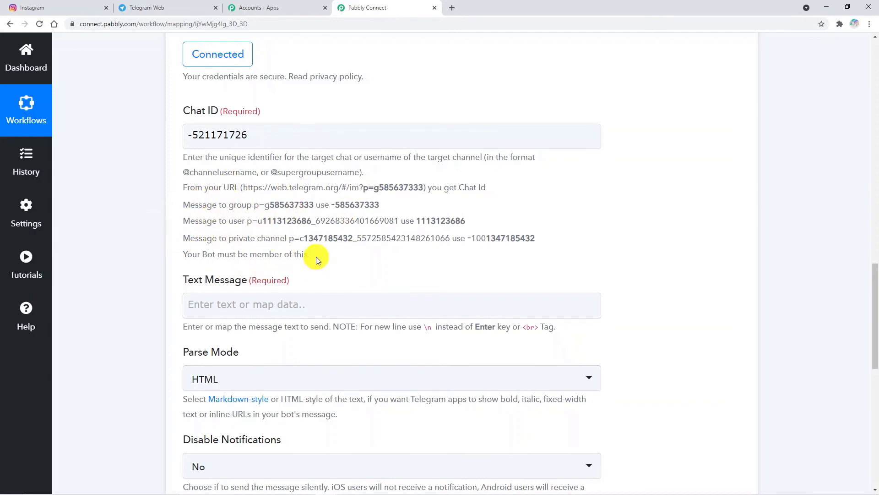
Step: Check the BotFather chat and the Test group in Telegram Web for the bot and its group membership
left_click(168, 7)
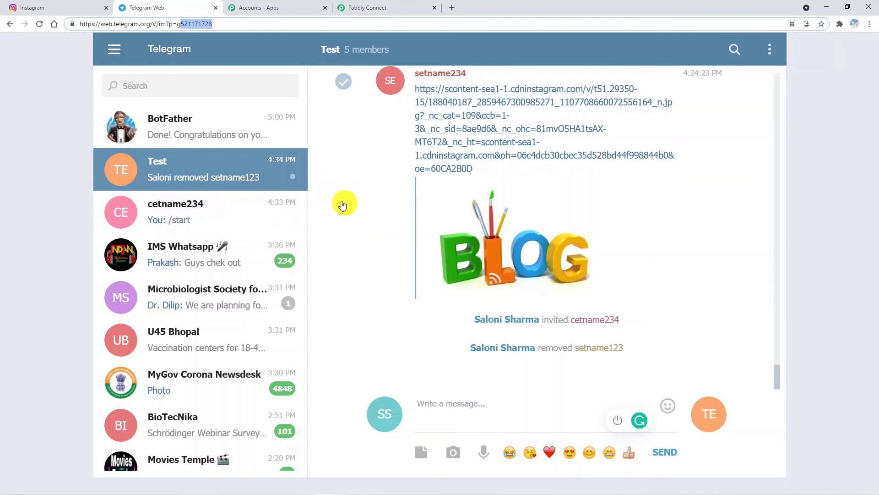
left_click(247, 142)
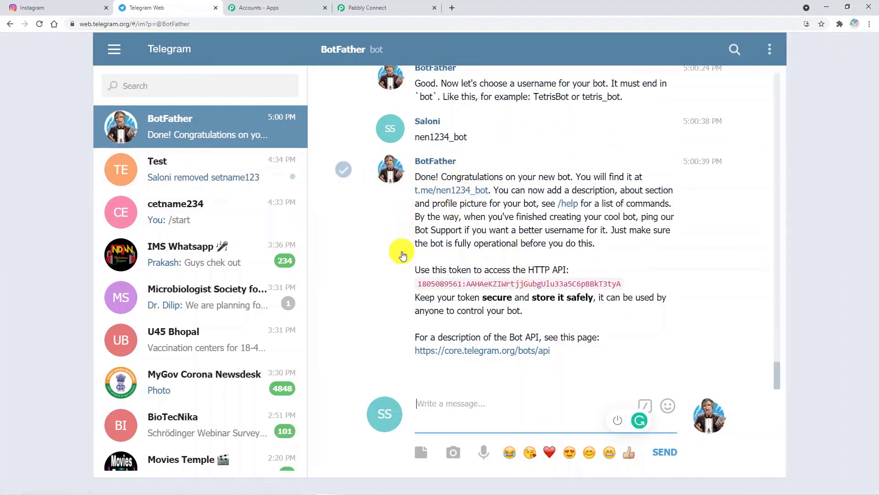
left_click(246, 178)
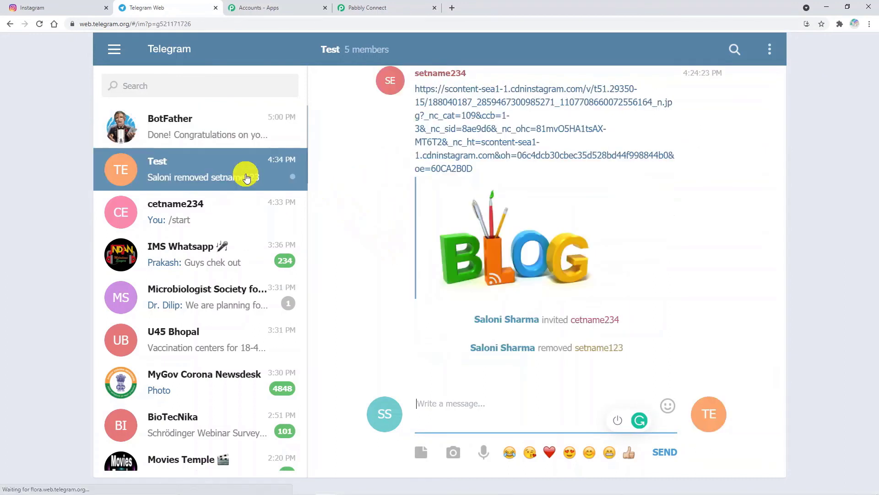
Step: Return to the Pabbly Connect workflow and map the Instagram trigger's Media Url into the Telegram Bot action's Text Message
left_click(382, 10)
scroll(493, 325, "down", 1)
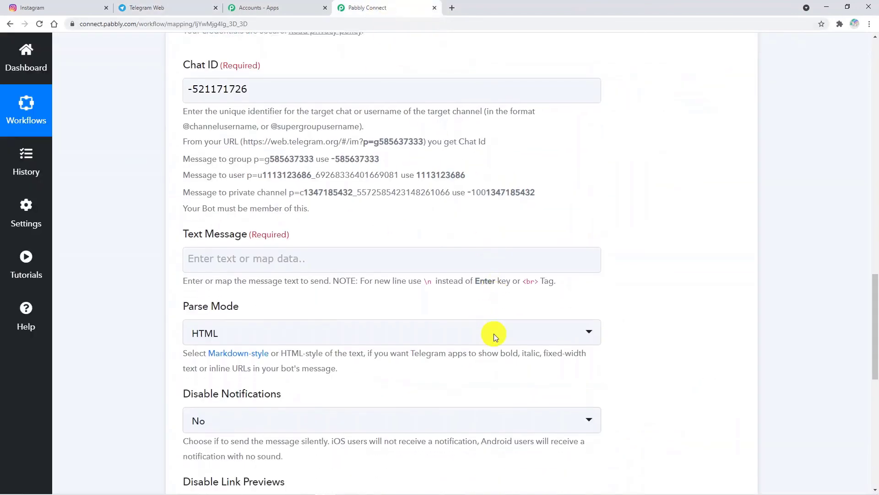
left_click(398, 262)
left_click(403, 360)
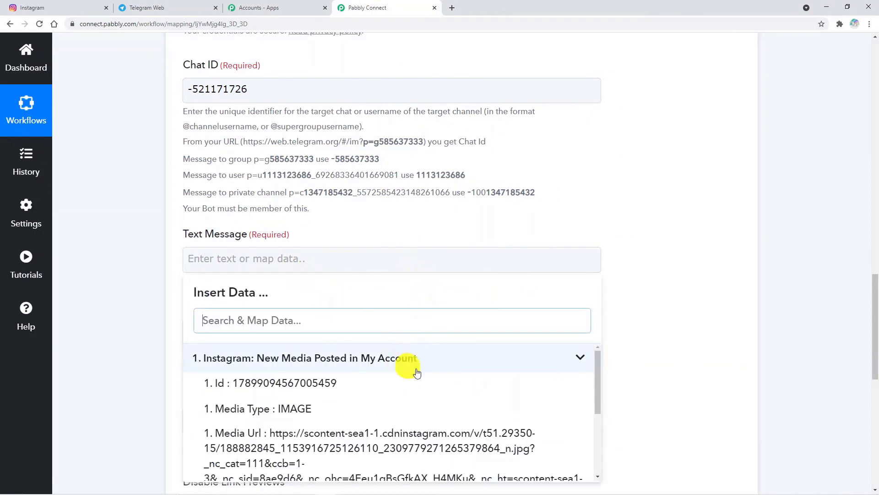
scroll(435, 390, "down", 3)
scroll(448, 428, "down", 1)
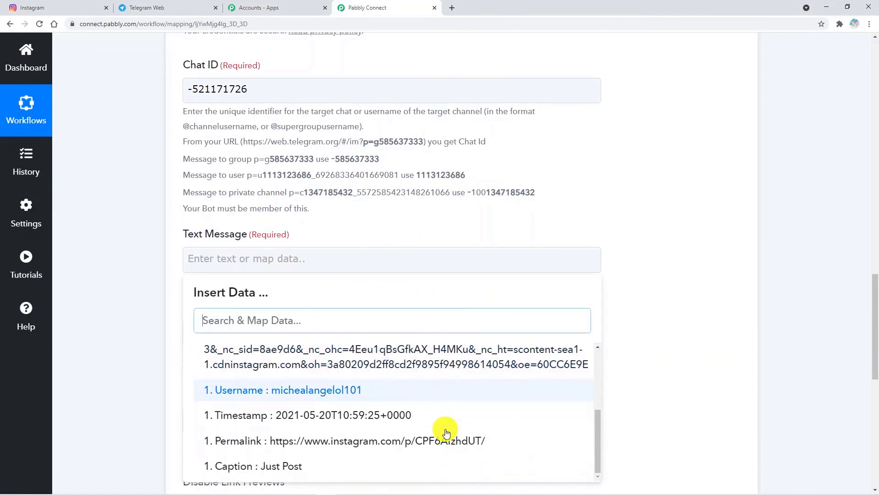
scroll(455, 431, "down", 2)
scroll(415, 439, "up", 3)
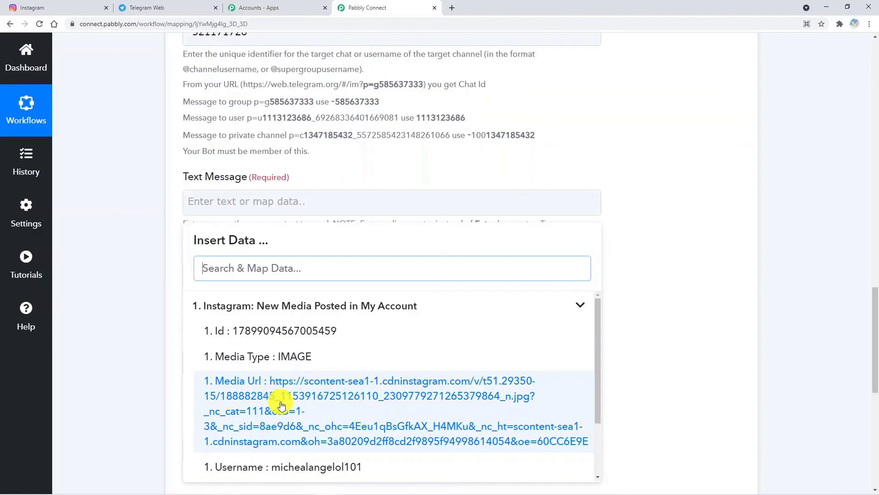
left_click(281, 406)
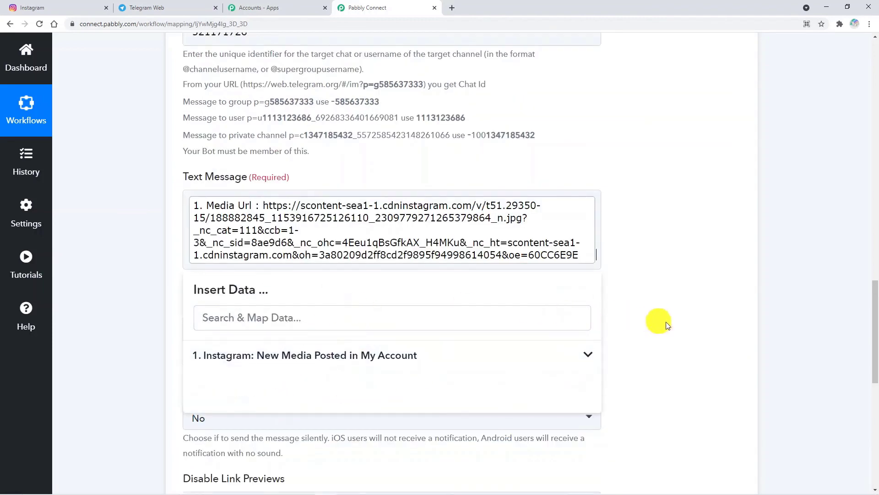
left_click(655, 304)
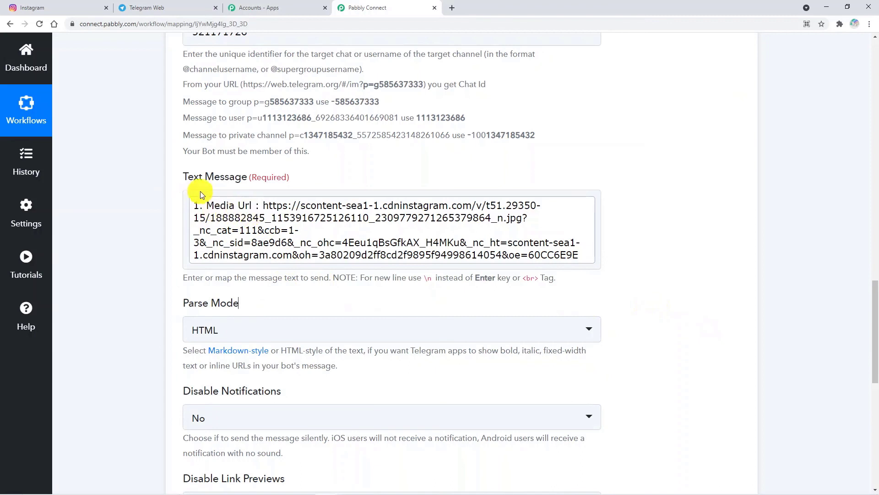
left_click(255, 310)
Step: Review the Telegram Bot action's remaining settings, save the action and send a test request
scroll(256, 309, "down", 1)
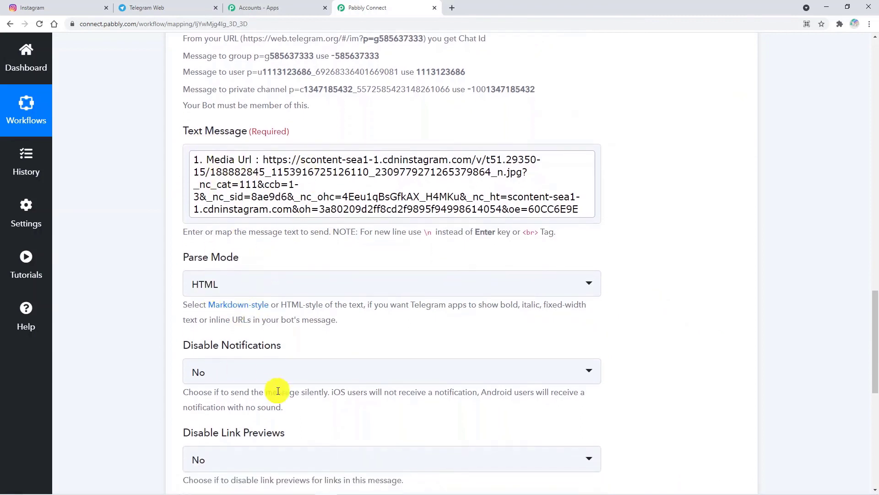
scroll(328, 427, "down", 1)
scroll(328, 427, "down", 3)
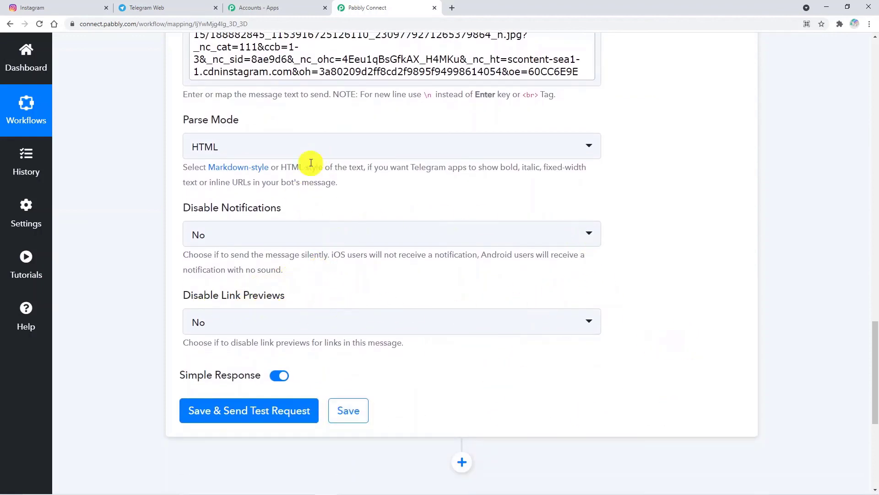
scroll(337, 257, "up", 7)
scroll(343, 277, "up", 2)
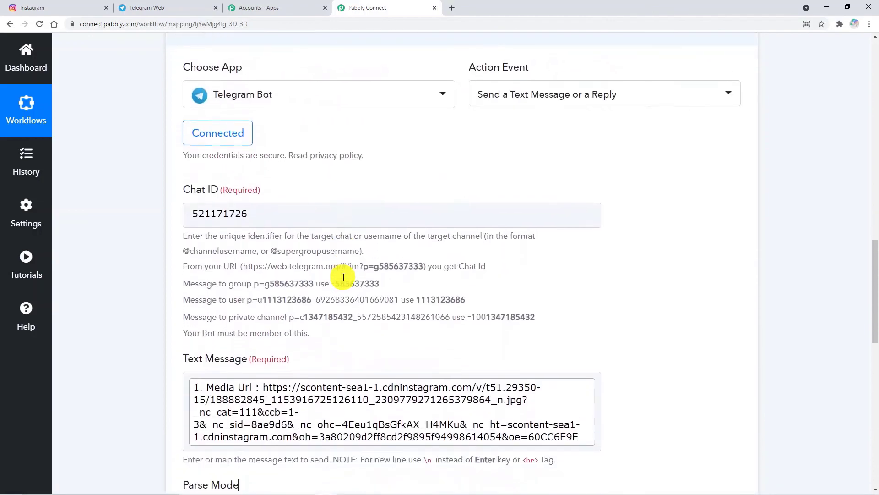
scroll(517, 381, "down", 11)
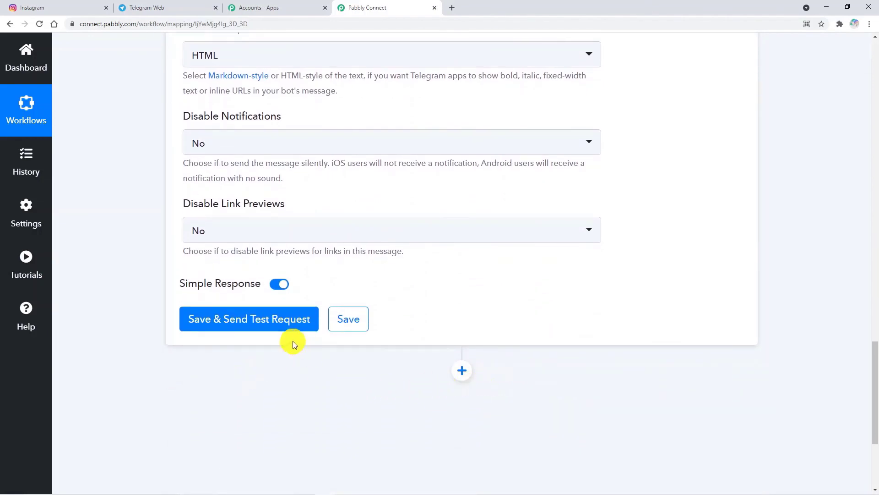
left_click(277, 323)
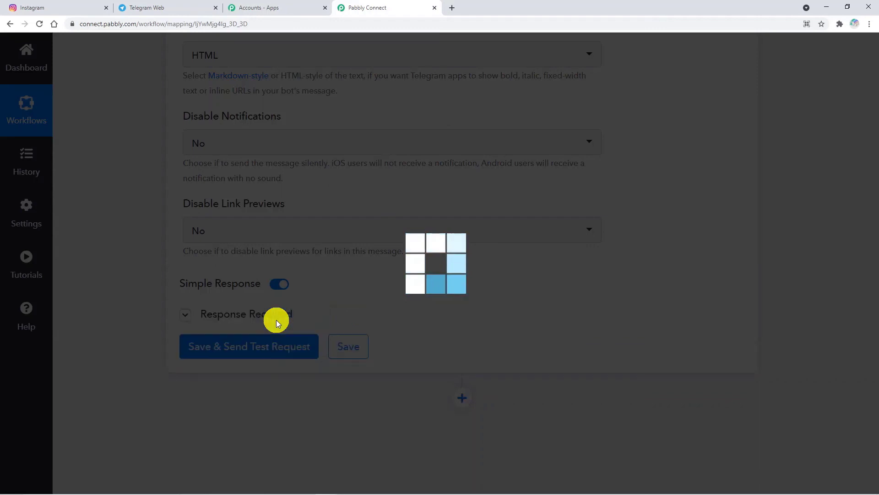
Step: Examine the test response, and switch to Telegram Web to check the Test group for the shared Instagram post
scroll(438, 361, "down", 5)
scroll(453, 407, "down", 3)
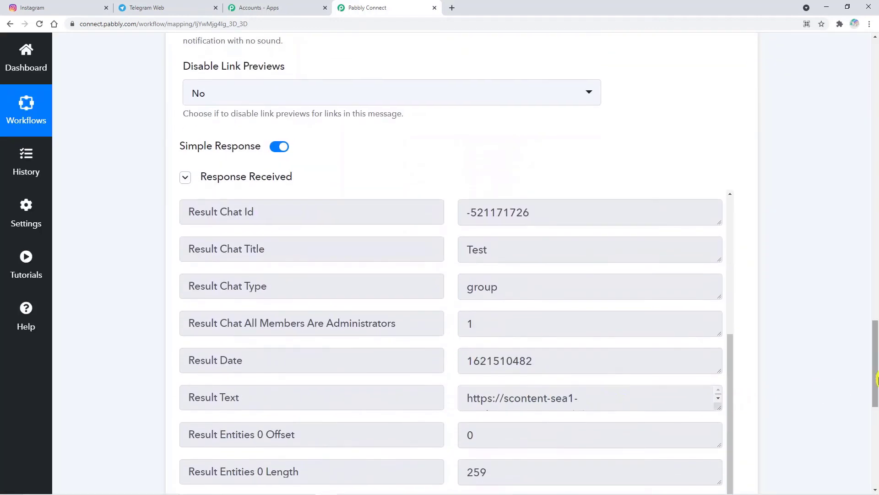
scroll(874, 373, "down", 4)
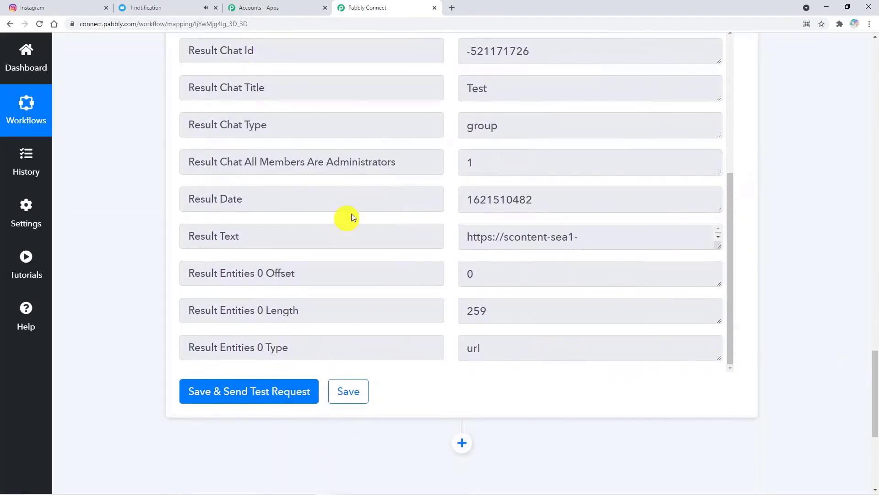
left_click(149, 12)
scroll(590, 371, "down", 5)
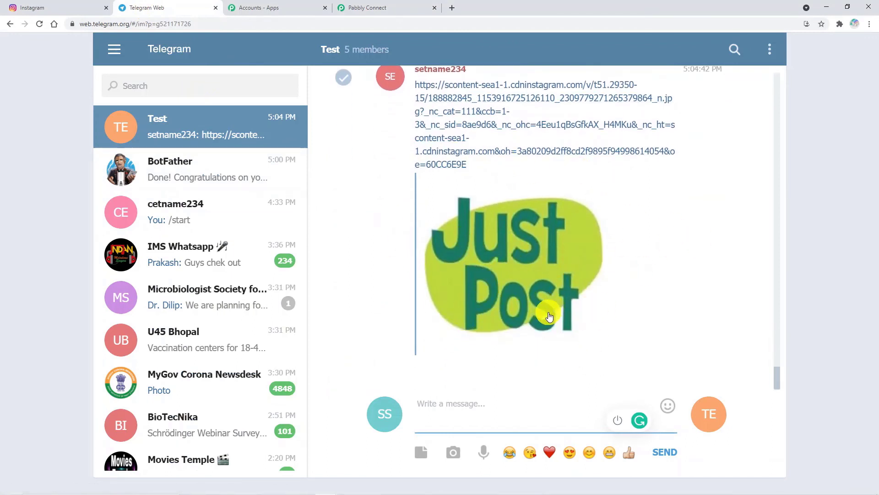
Step: Return to the Pabbly Connect workflow and collapse the Telegram Bot action and the Instagram trigger
left_click(394, 4)
scroll(425, 246, "up", 3)
scroll(426, 295, "up", 3)
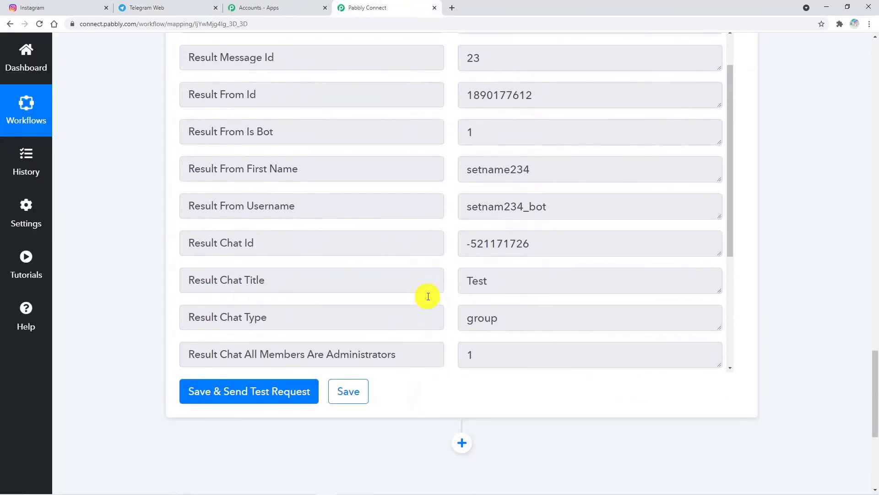
scroll(395, 330, "up", 10)
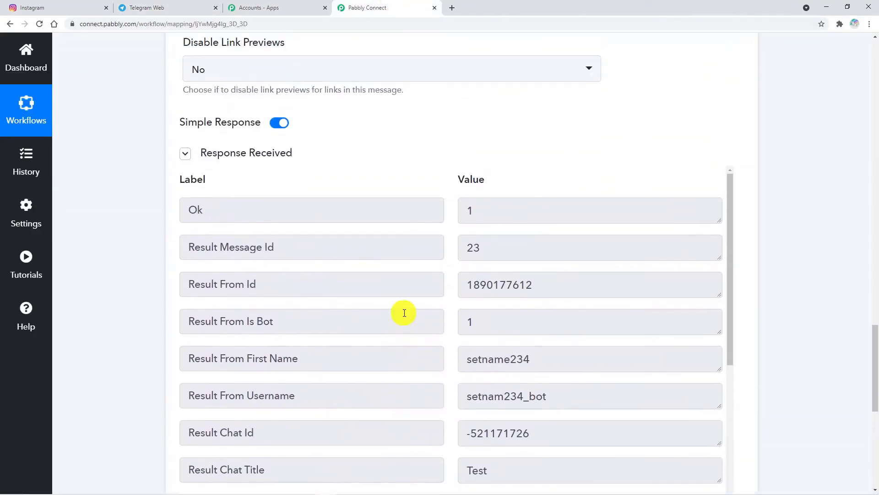
scroll(403, 313, "up", 8)
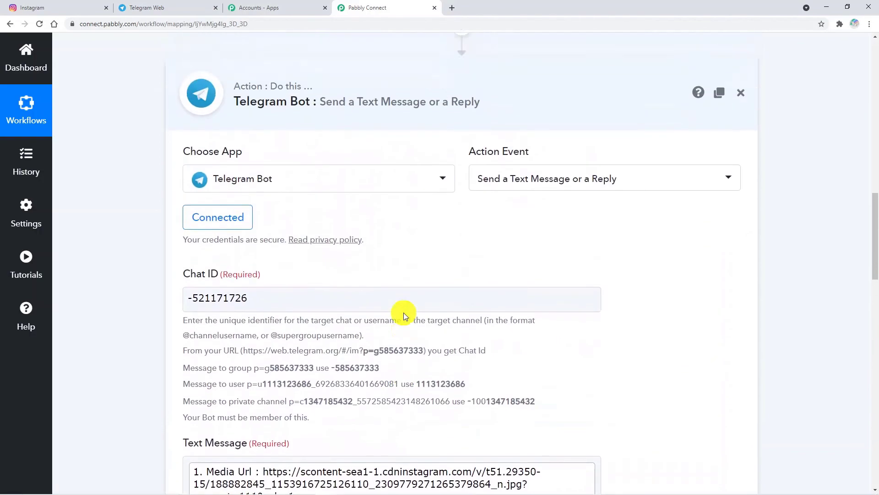
left_click(421, 199)
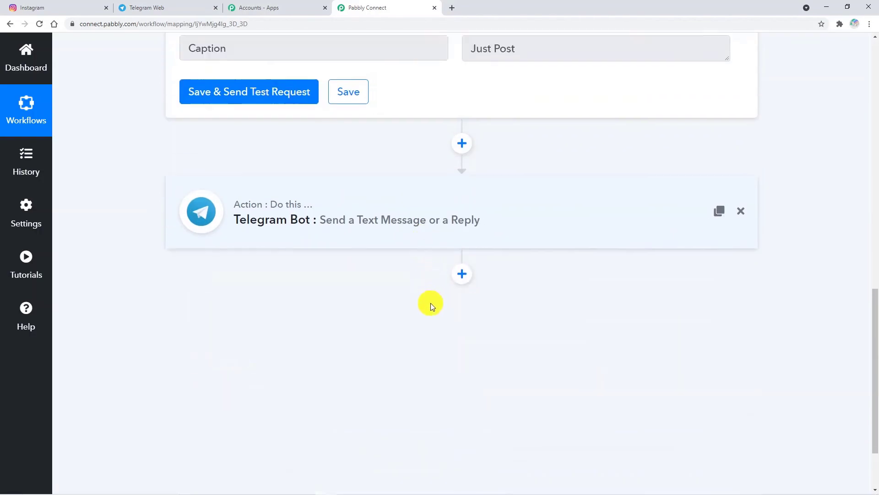
scroll(430, 321, "up", 12)
left_click(405, 201)
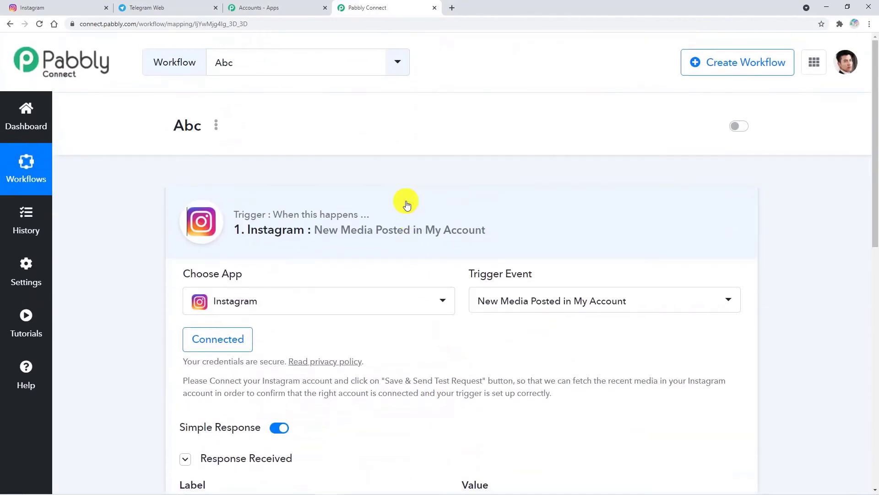